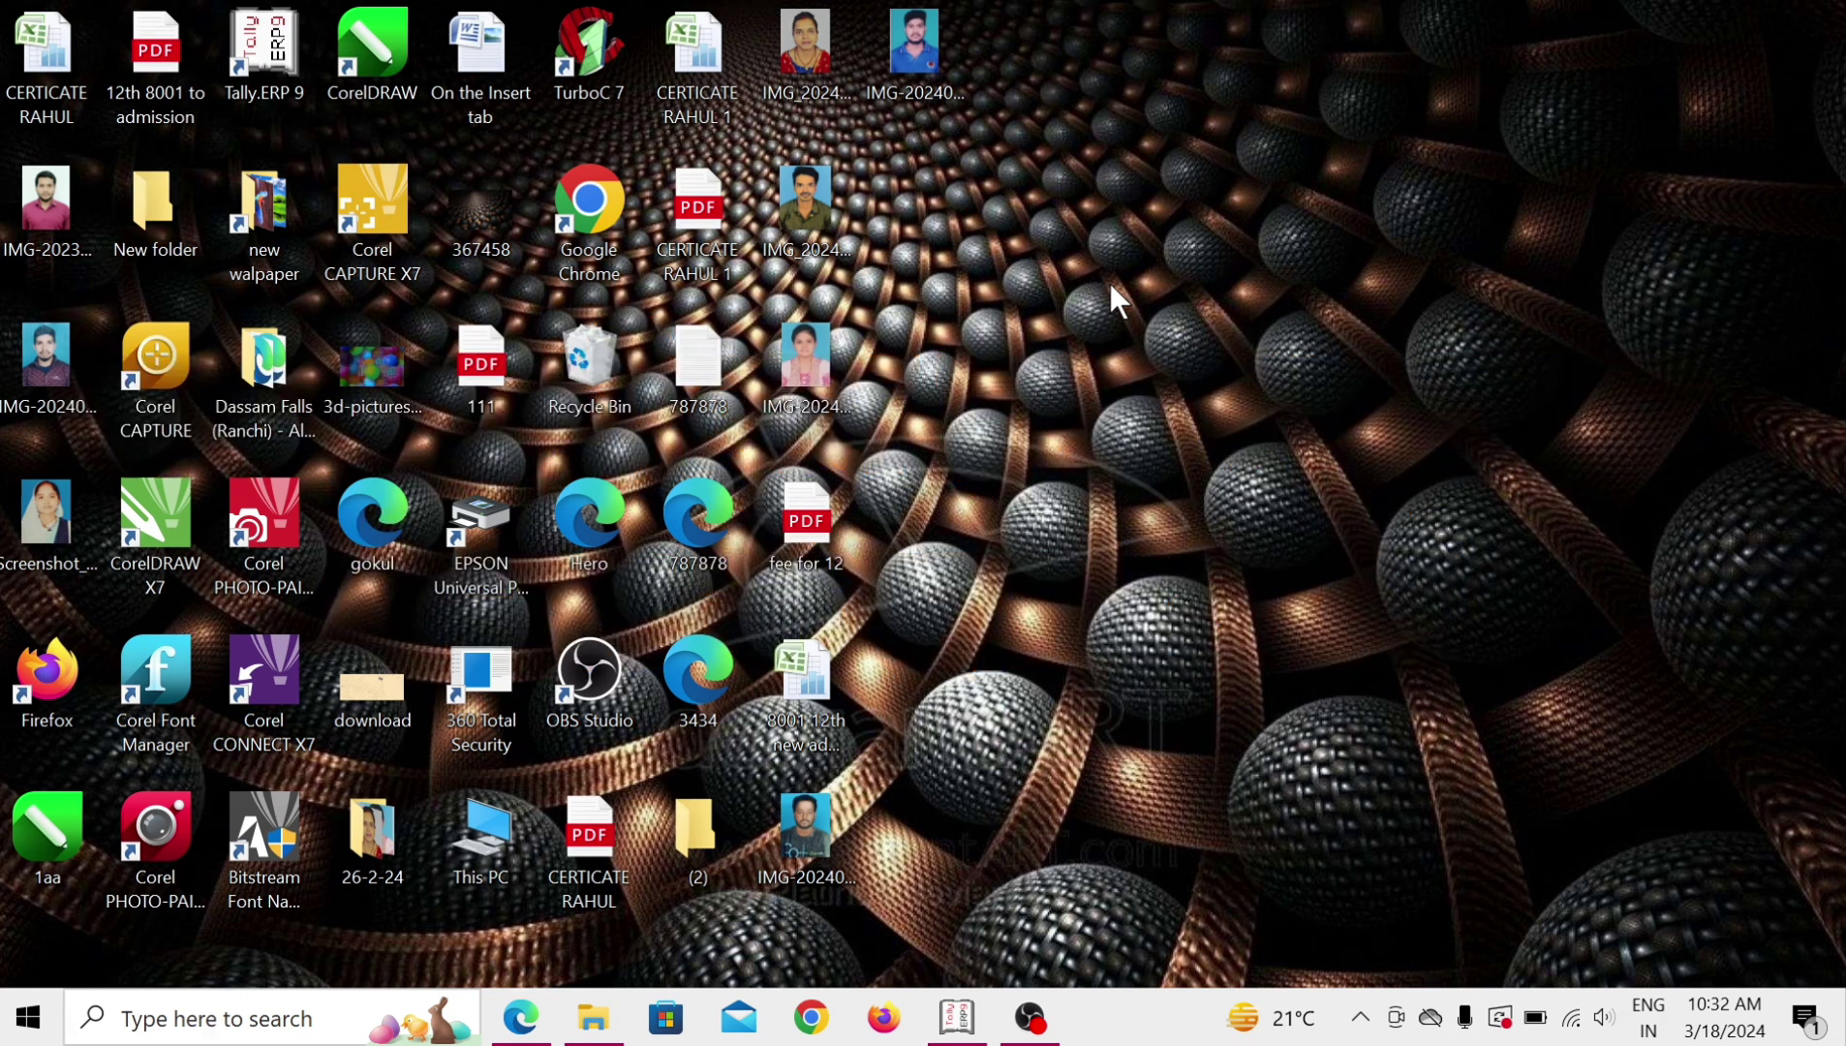
Switch to Tally.ERP 9 and start a new receipt voucher in the accounting vouchers.
key("alt+Tab")
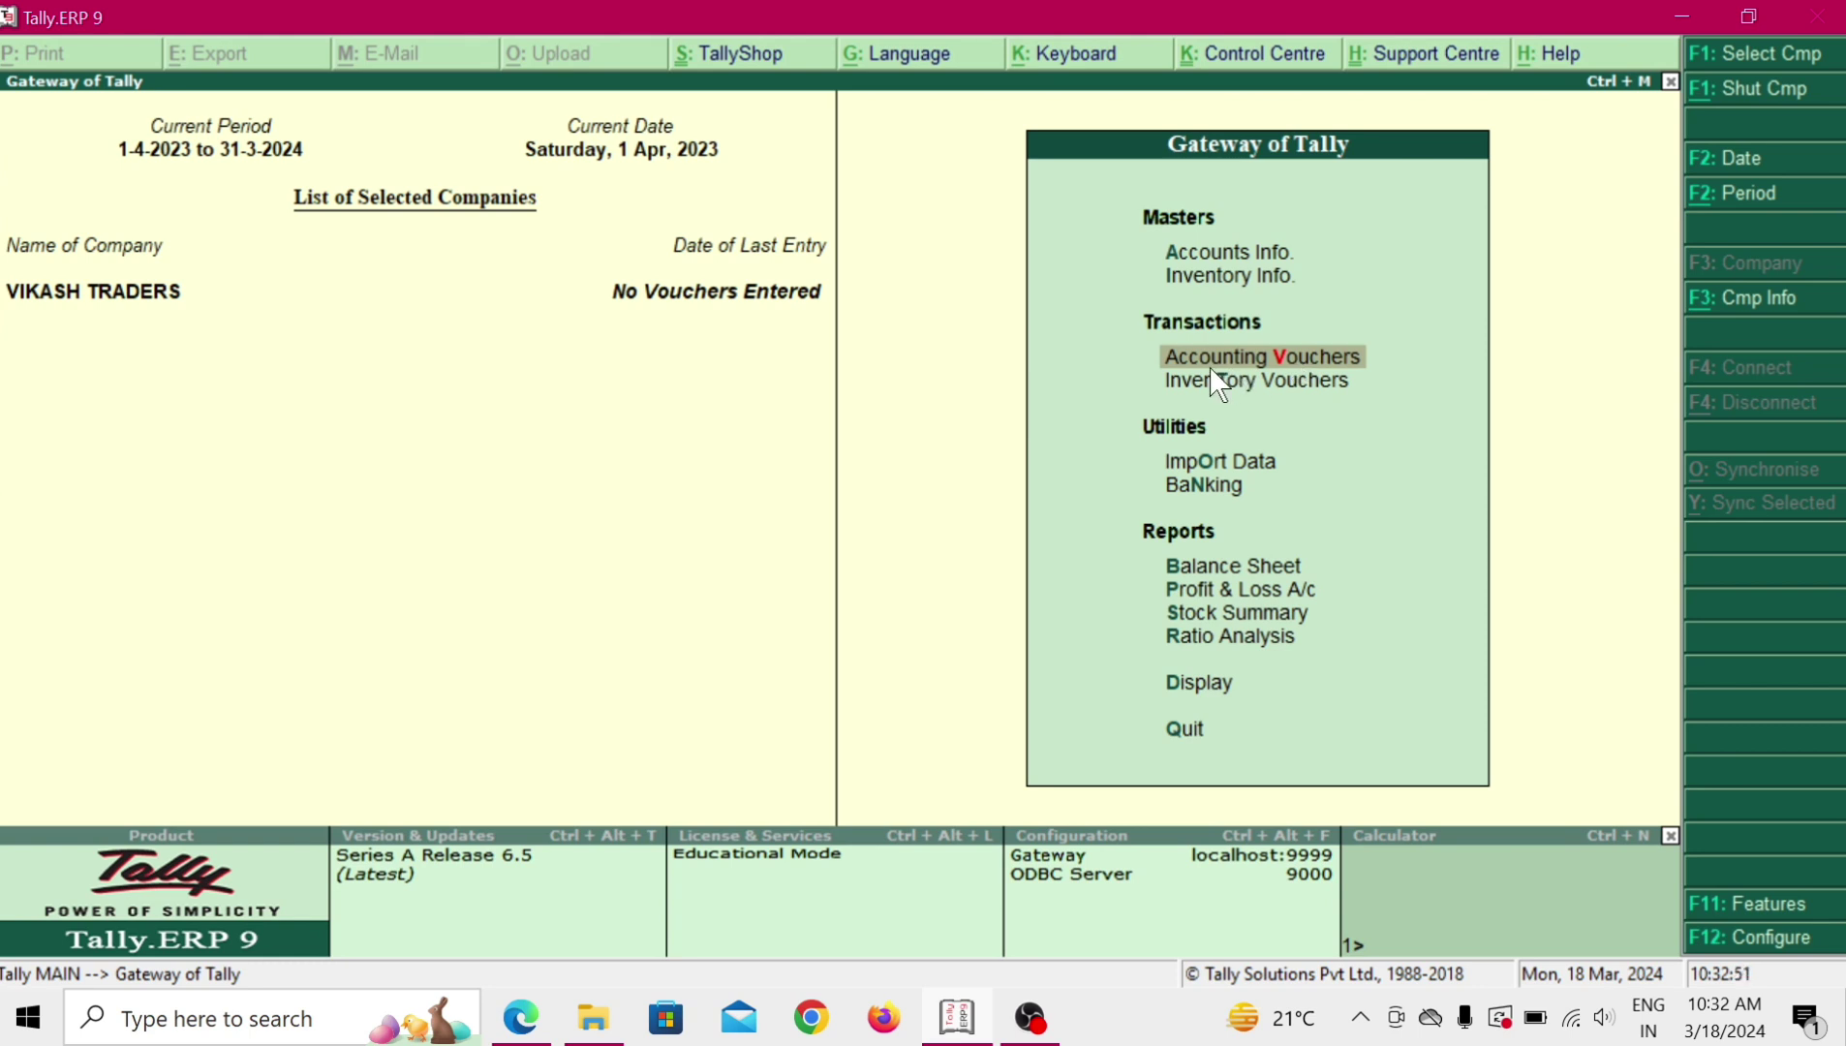
left_click(1276, 364)
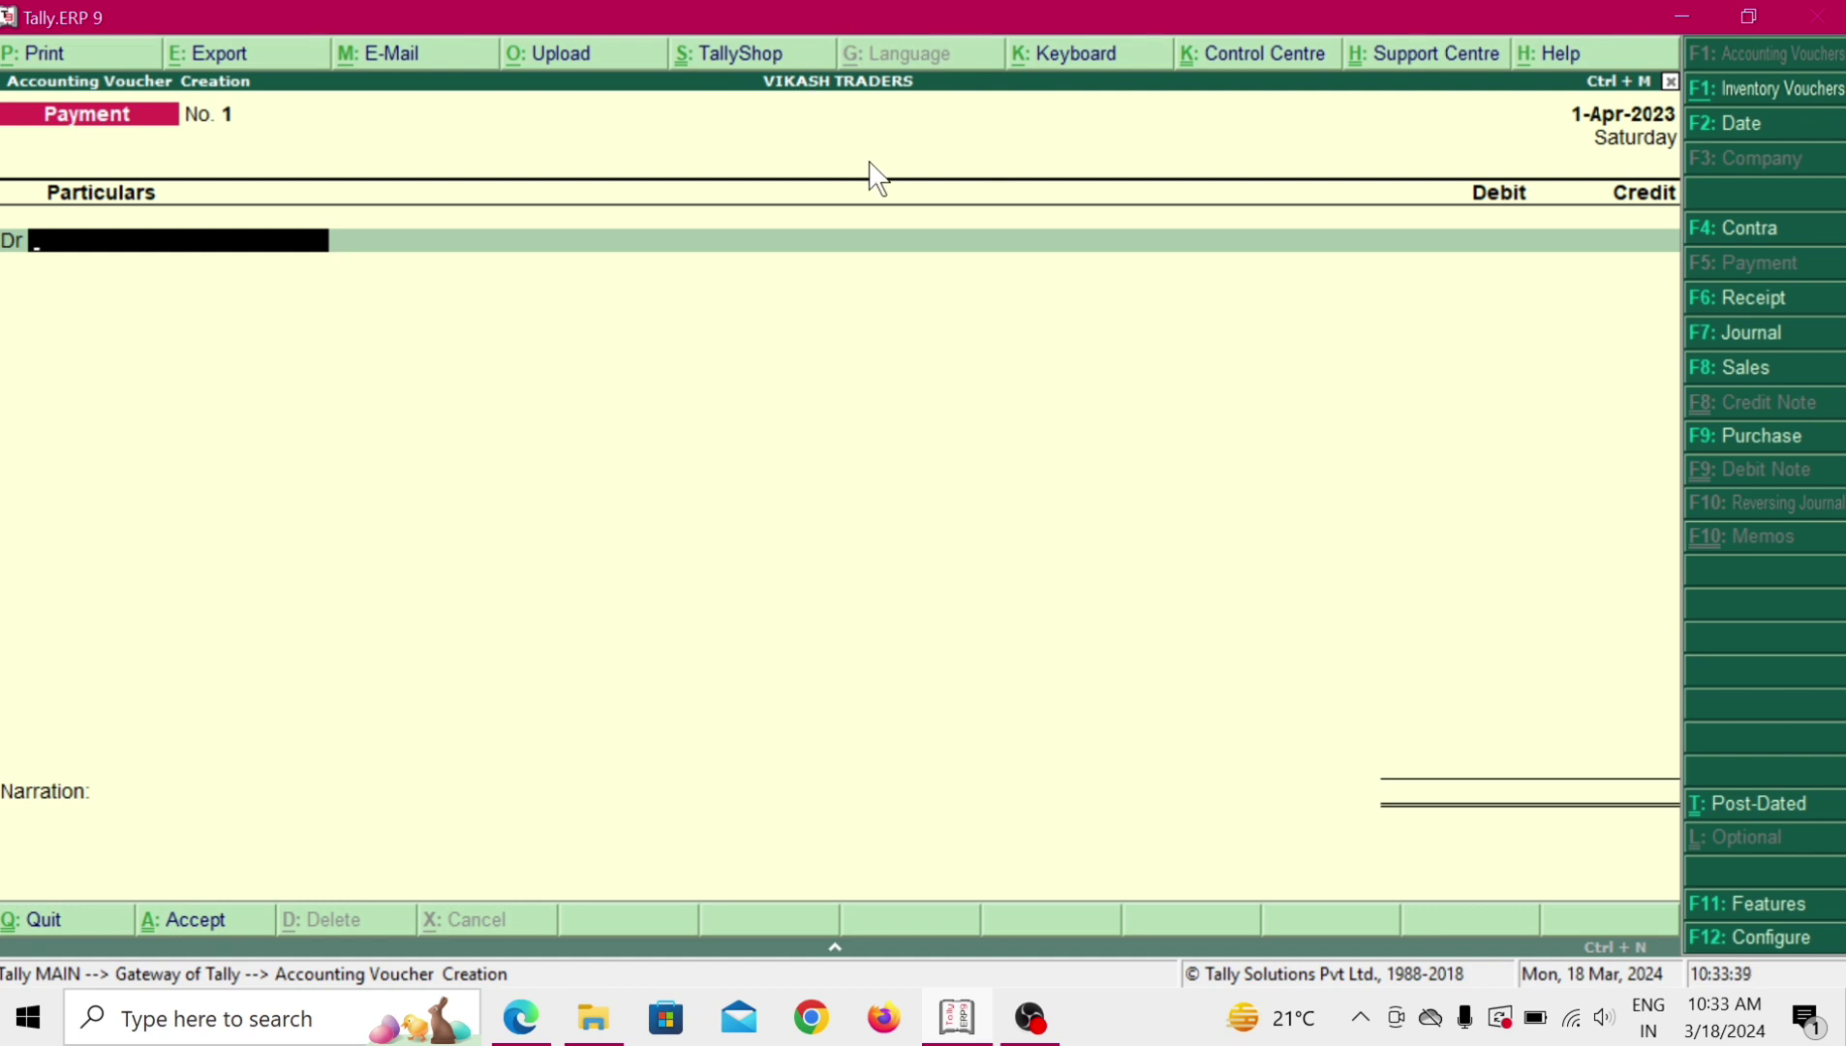
left_click(1755, 299)
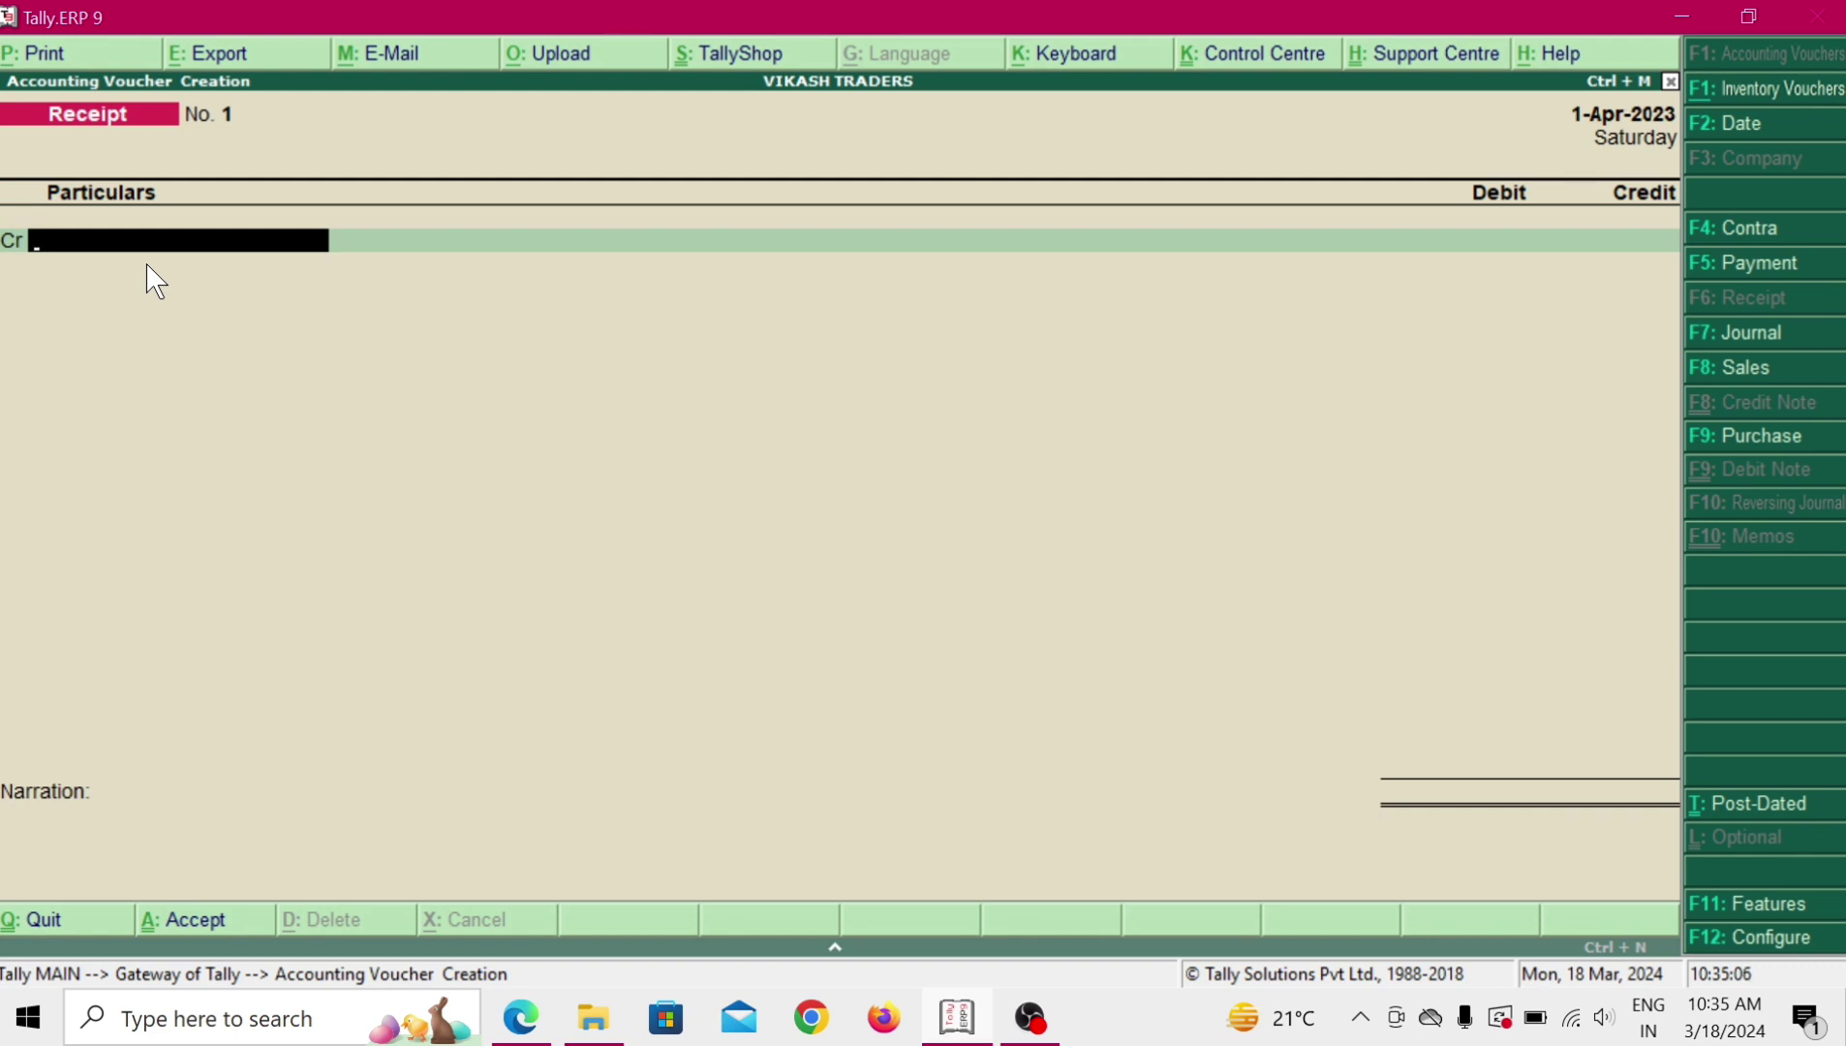
Create a ledger named CAPITAL under the Capital Account group from within the receipt voucher, keeping the default details.
key("alt+c")
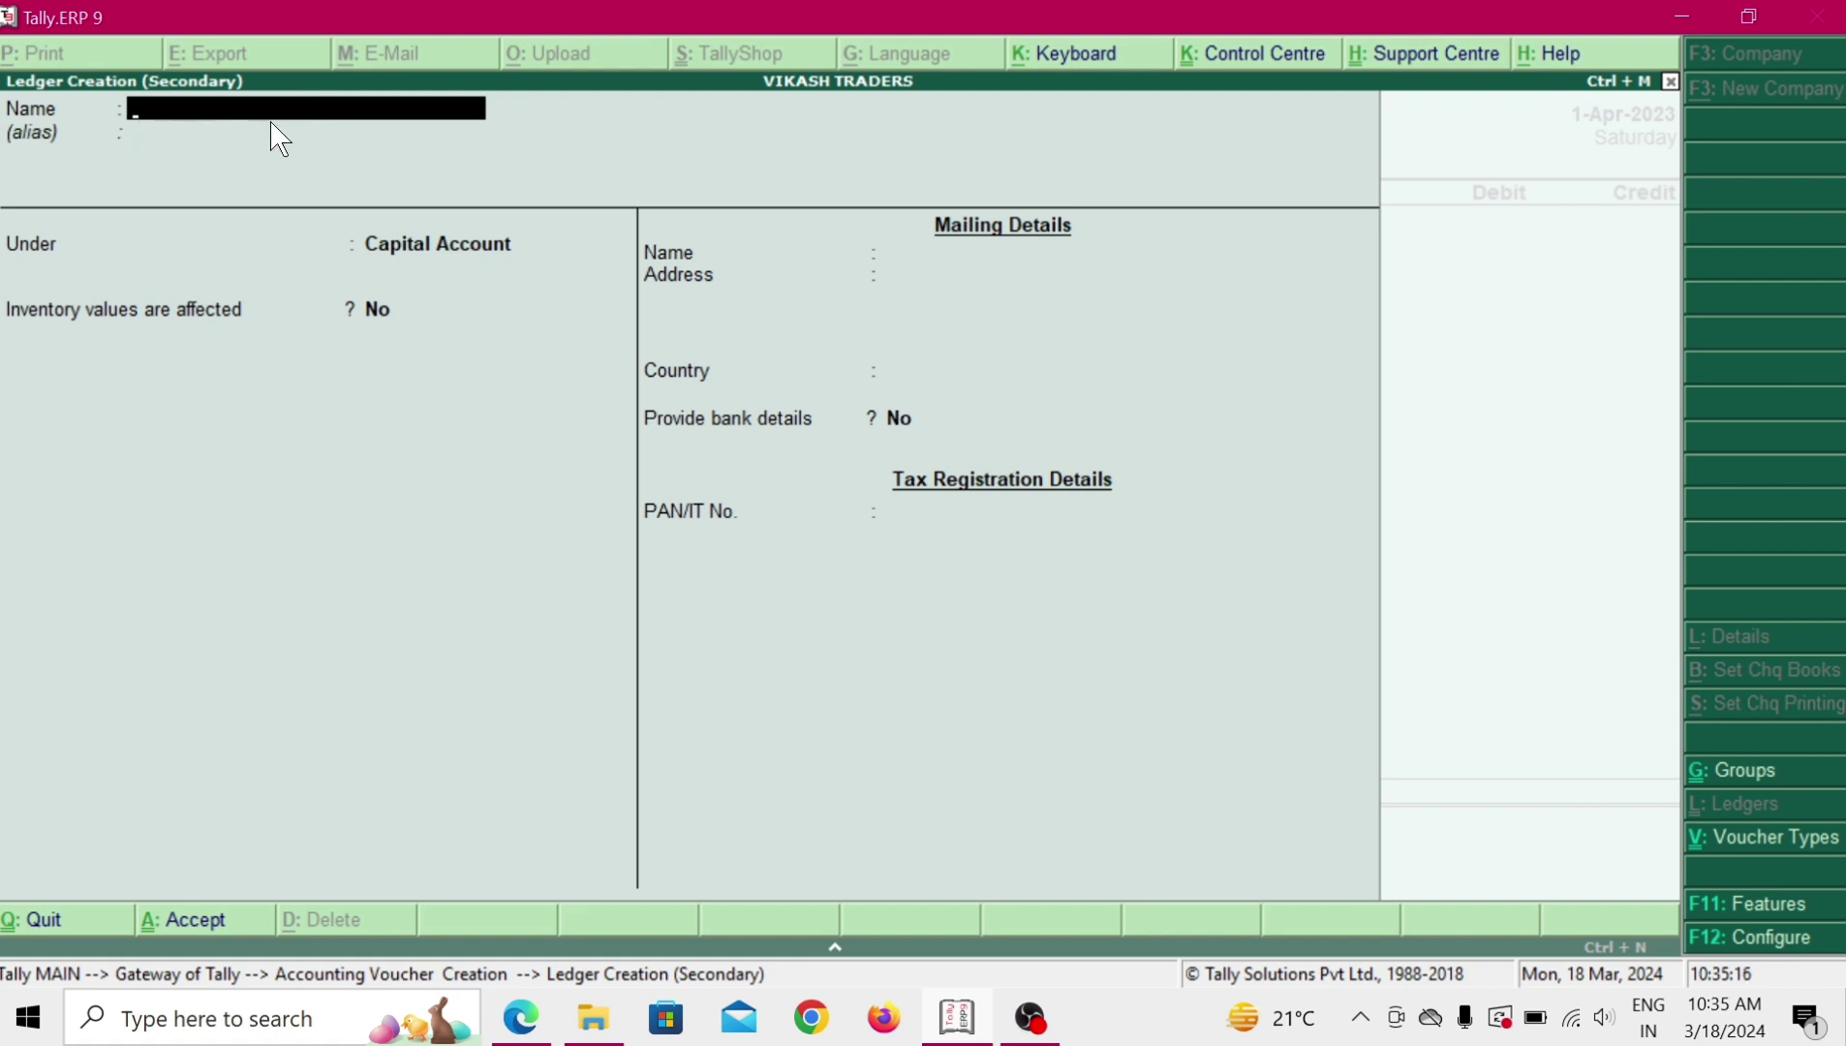
type("CAPITAL")
key("Return")
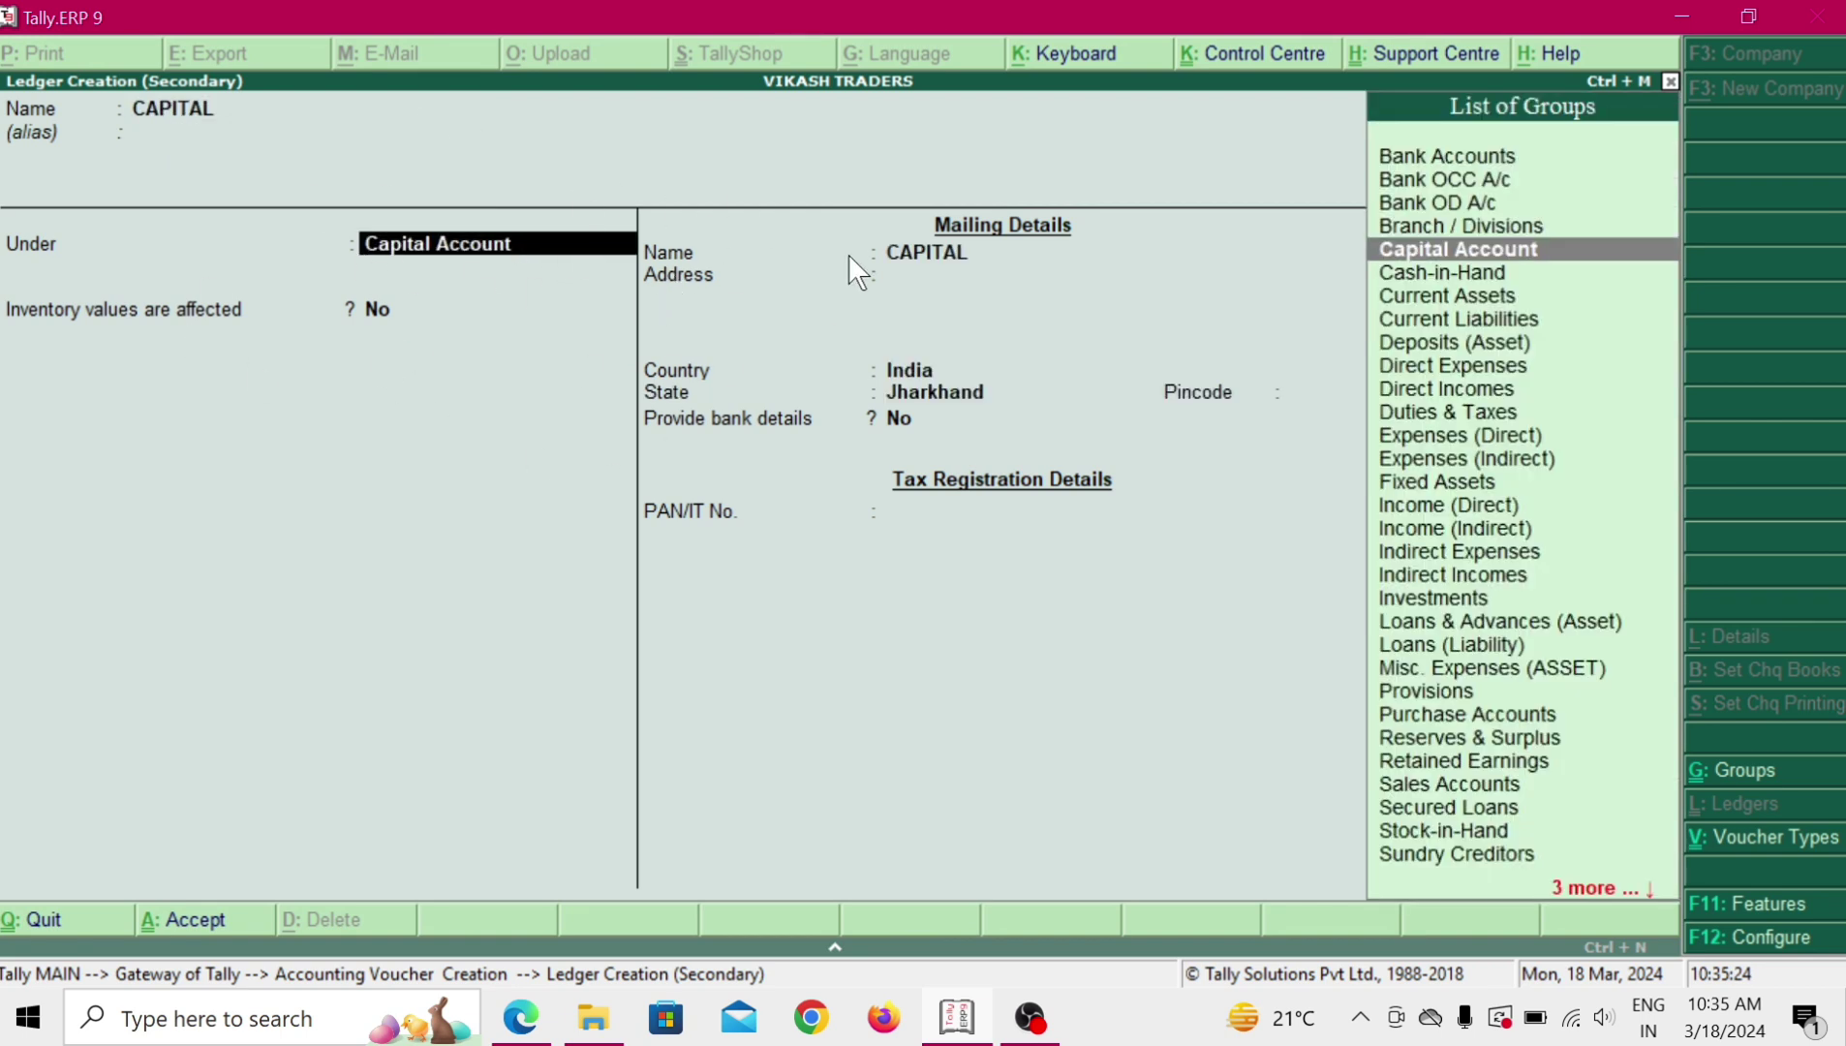
key("Return")
key("Return")
key("Return")
key("Return")
key("Return")
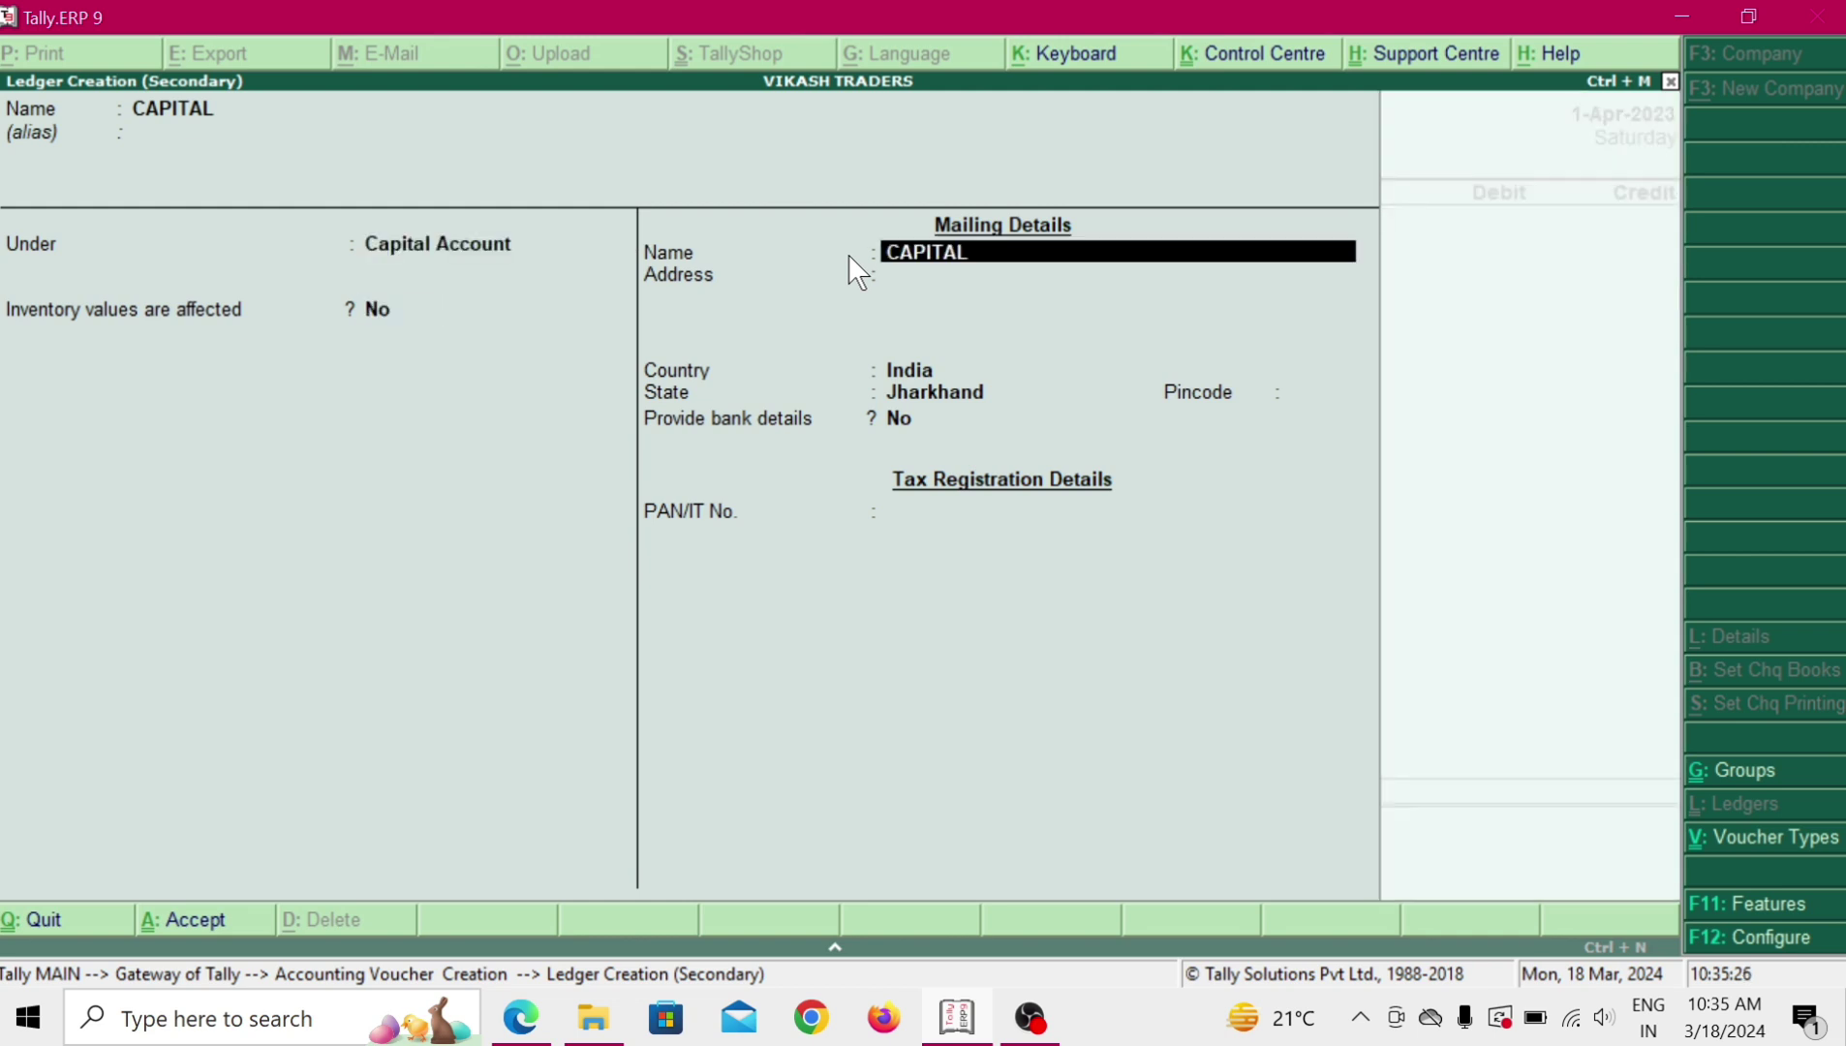
key("Return")
key("Return")
key("Return")
key("Return")
key("Return")
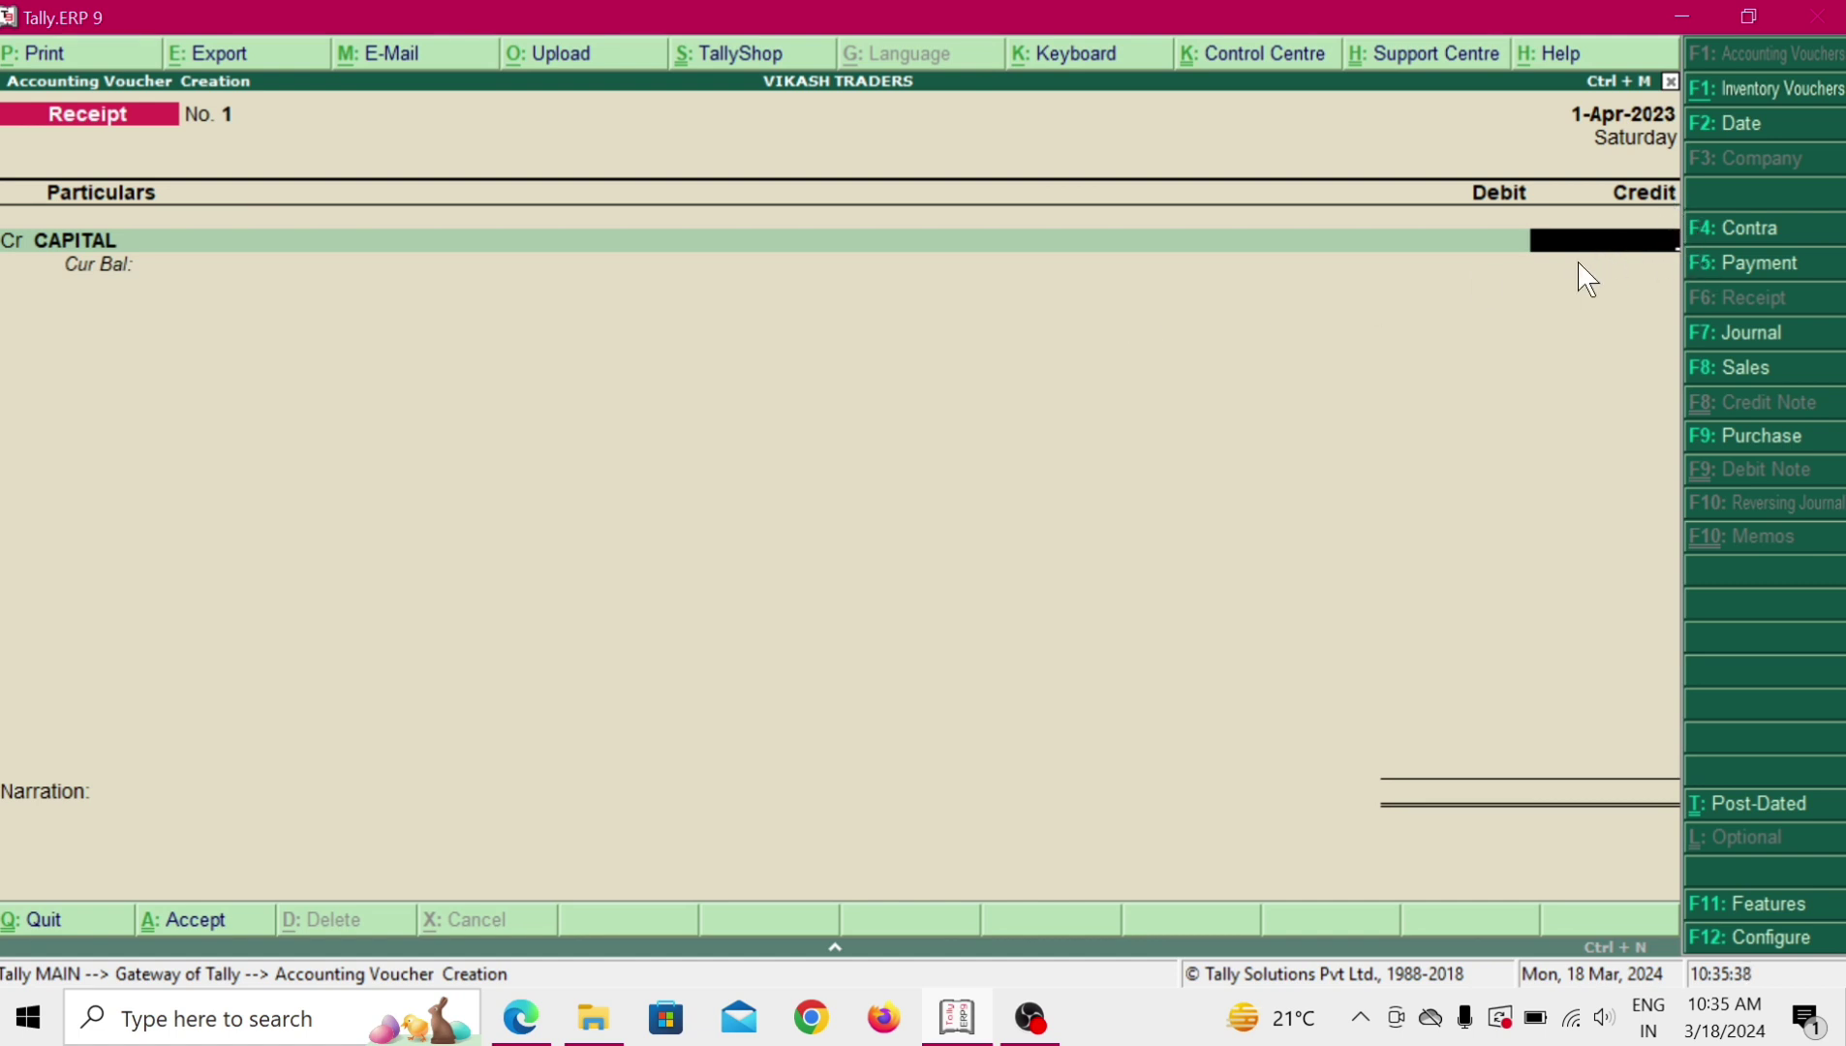
Credit CAPITAL with 20000 and debit Cash with the same amount in the receipt voucher.
type("20000")
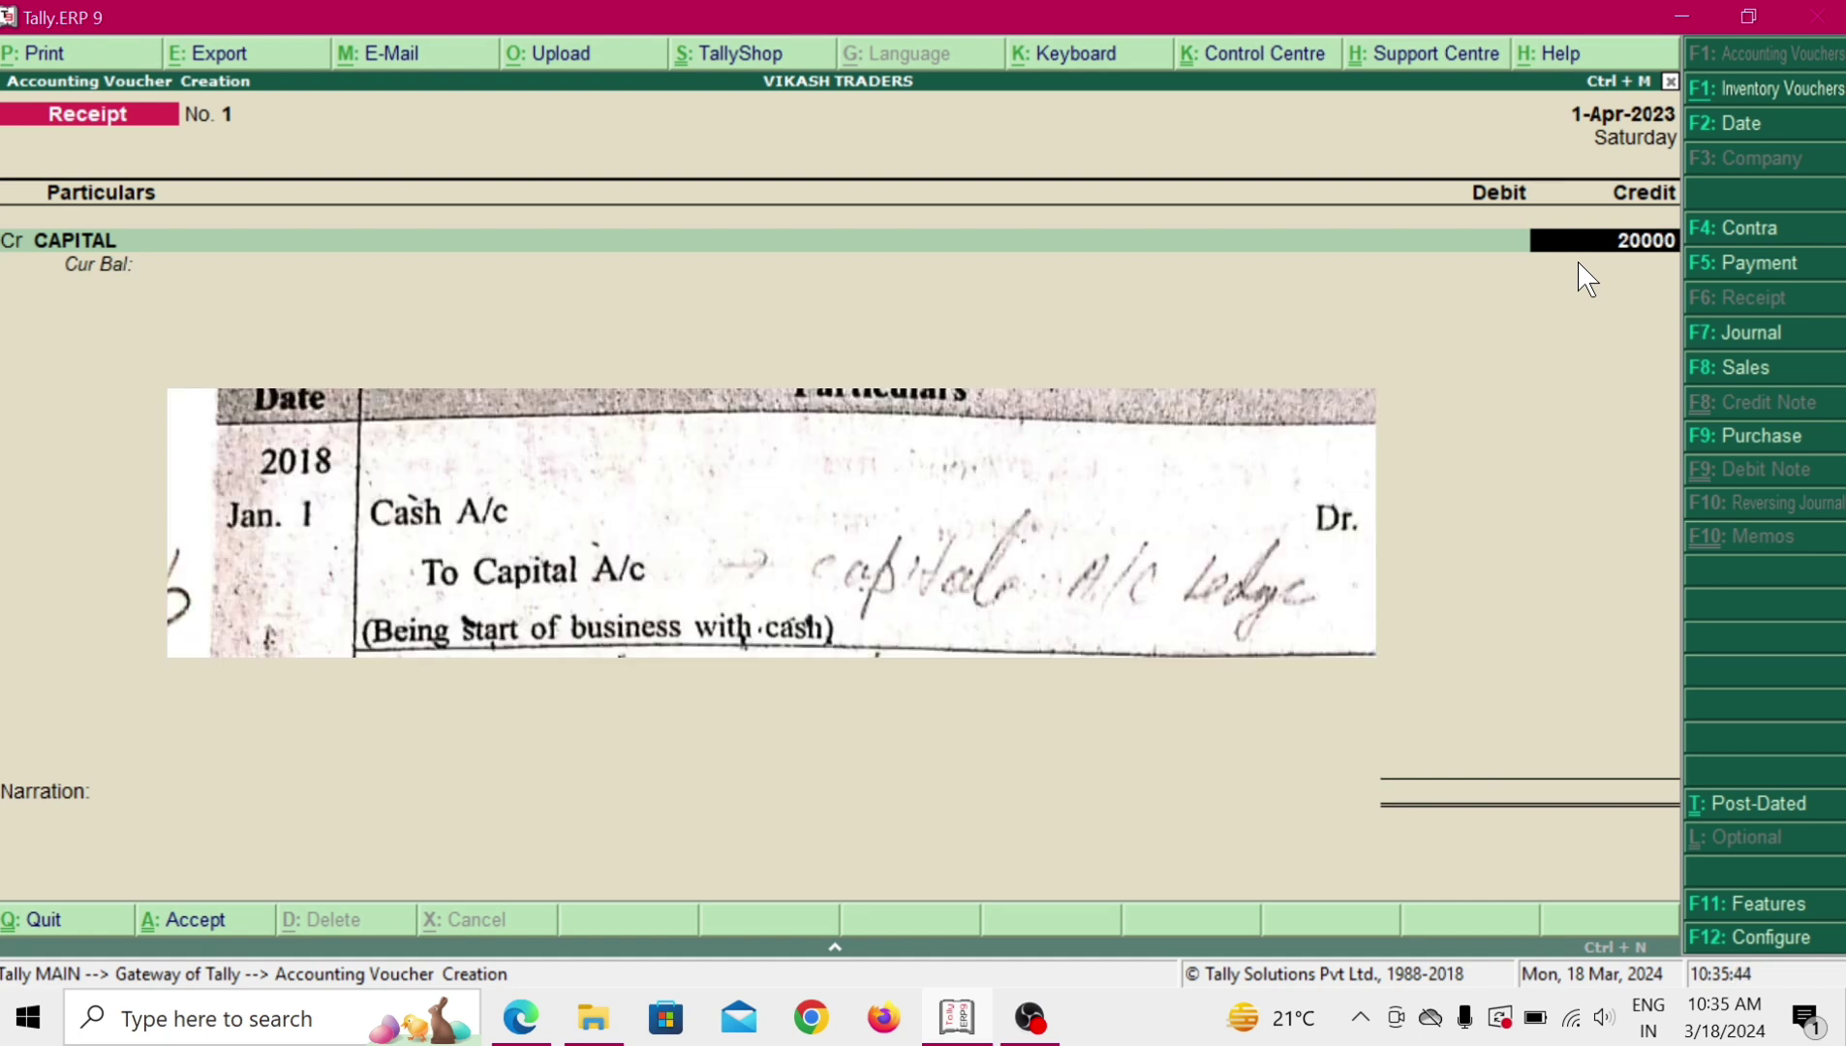
key("Return")
key("Return")
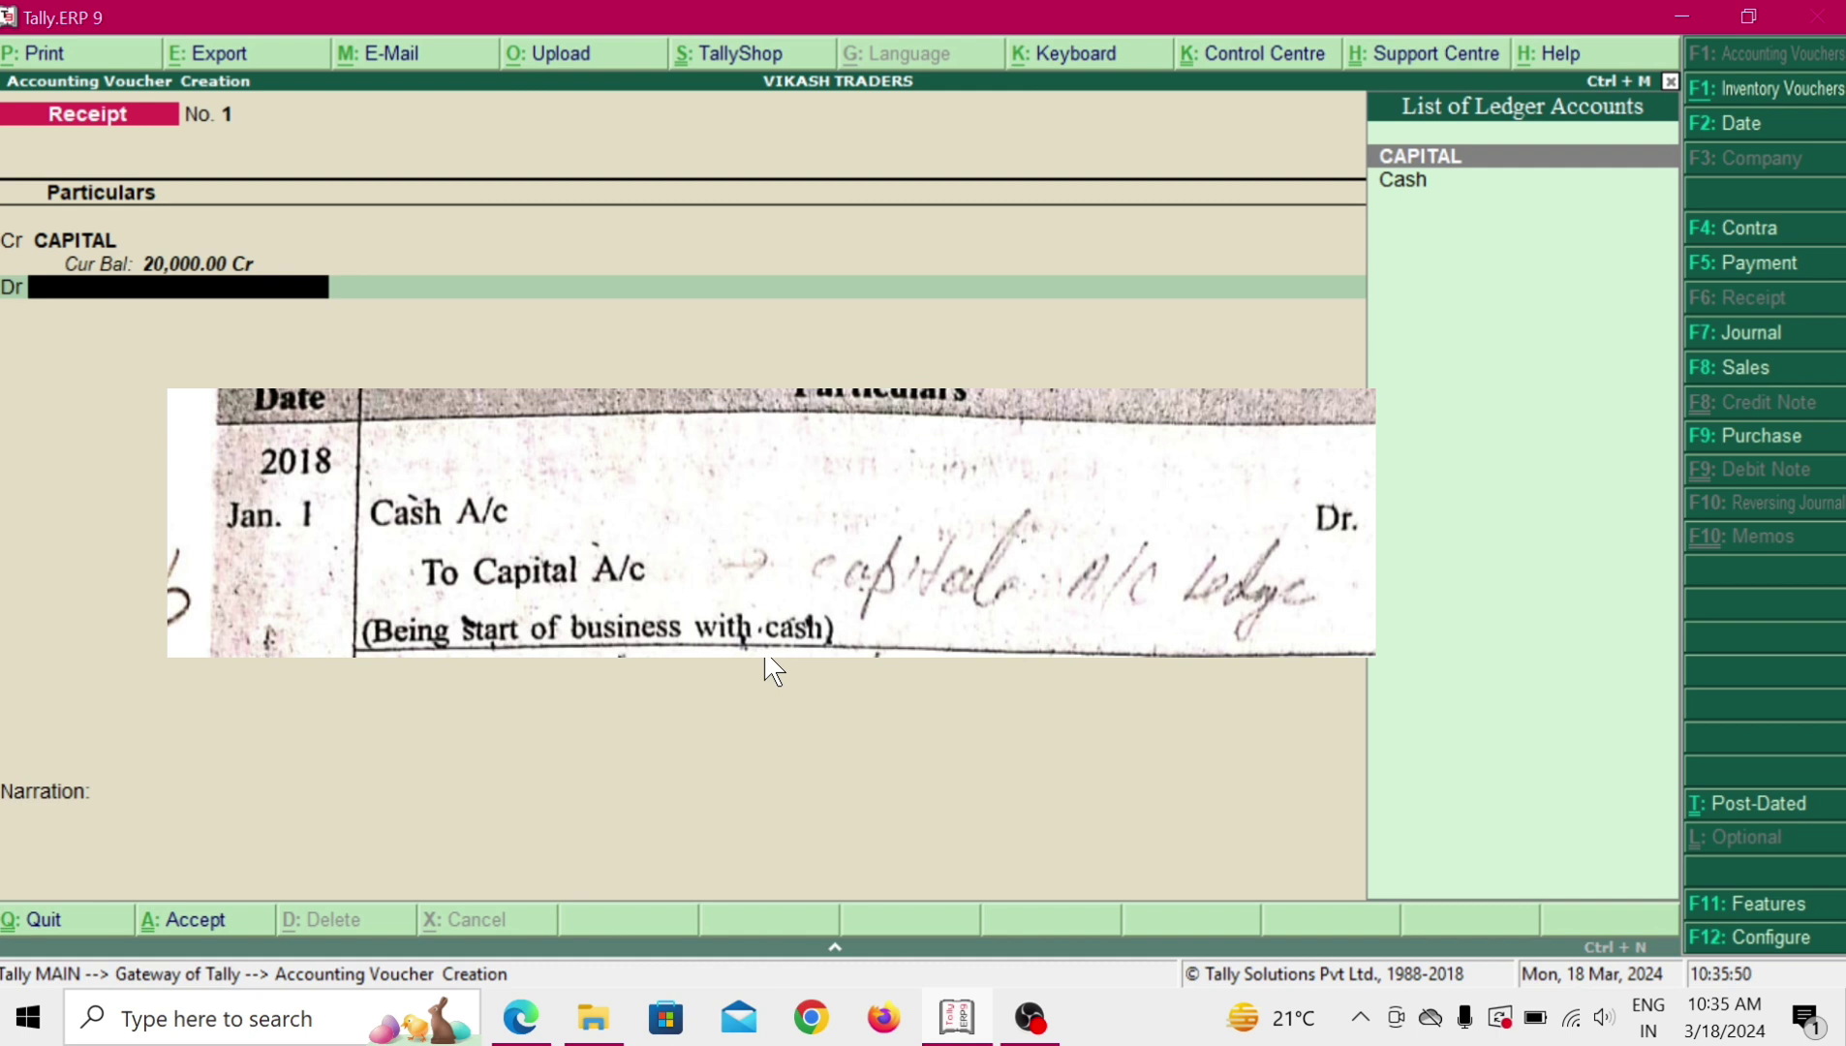
left_click(1401, 186)
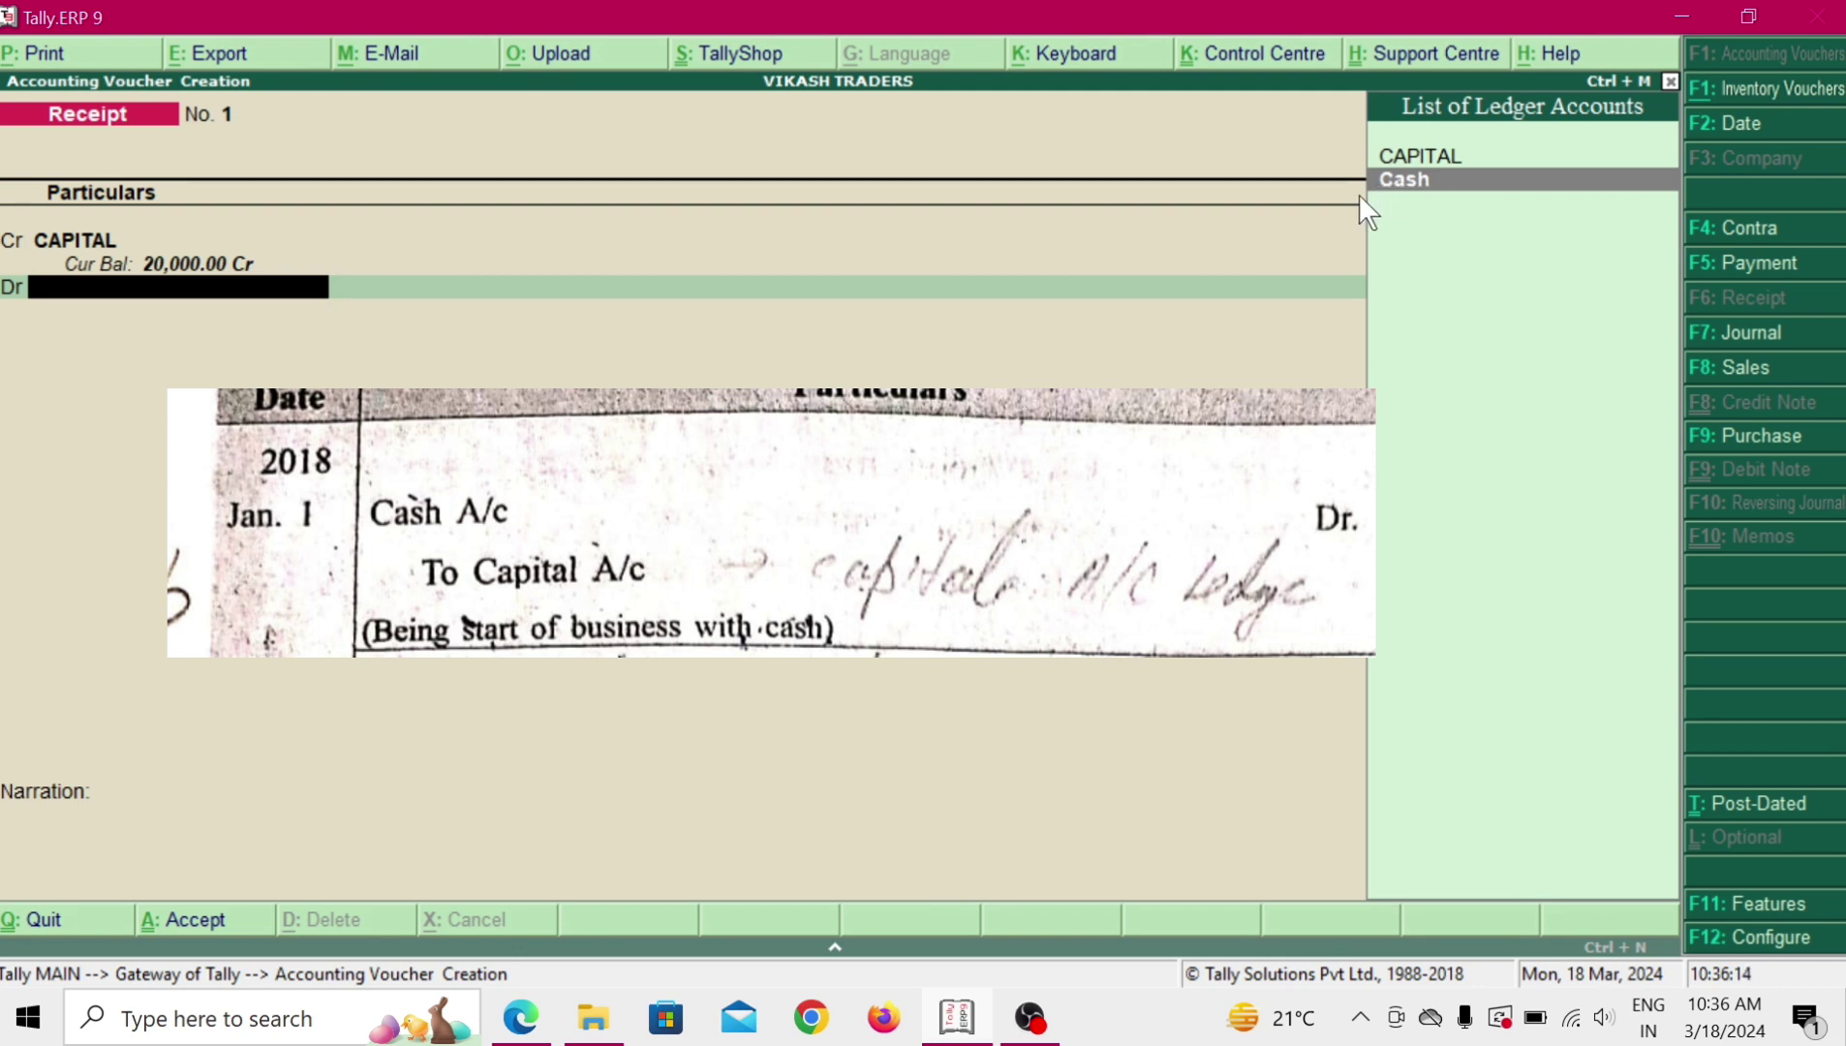
key("Return")
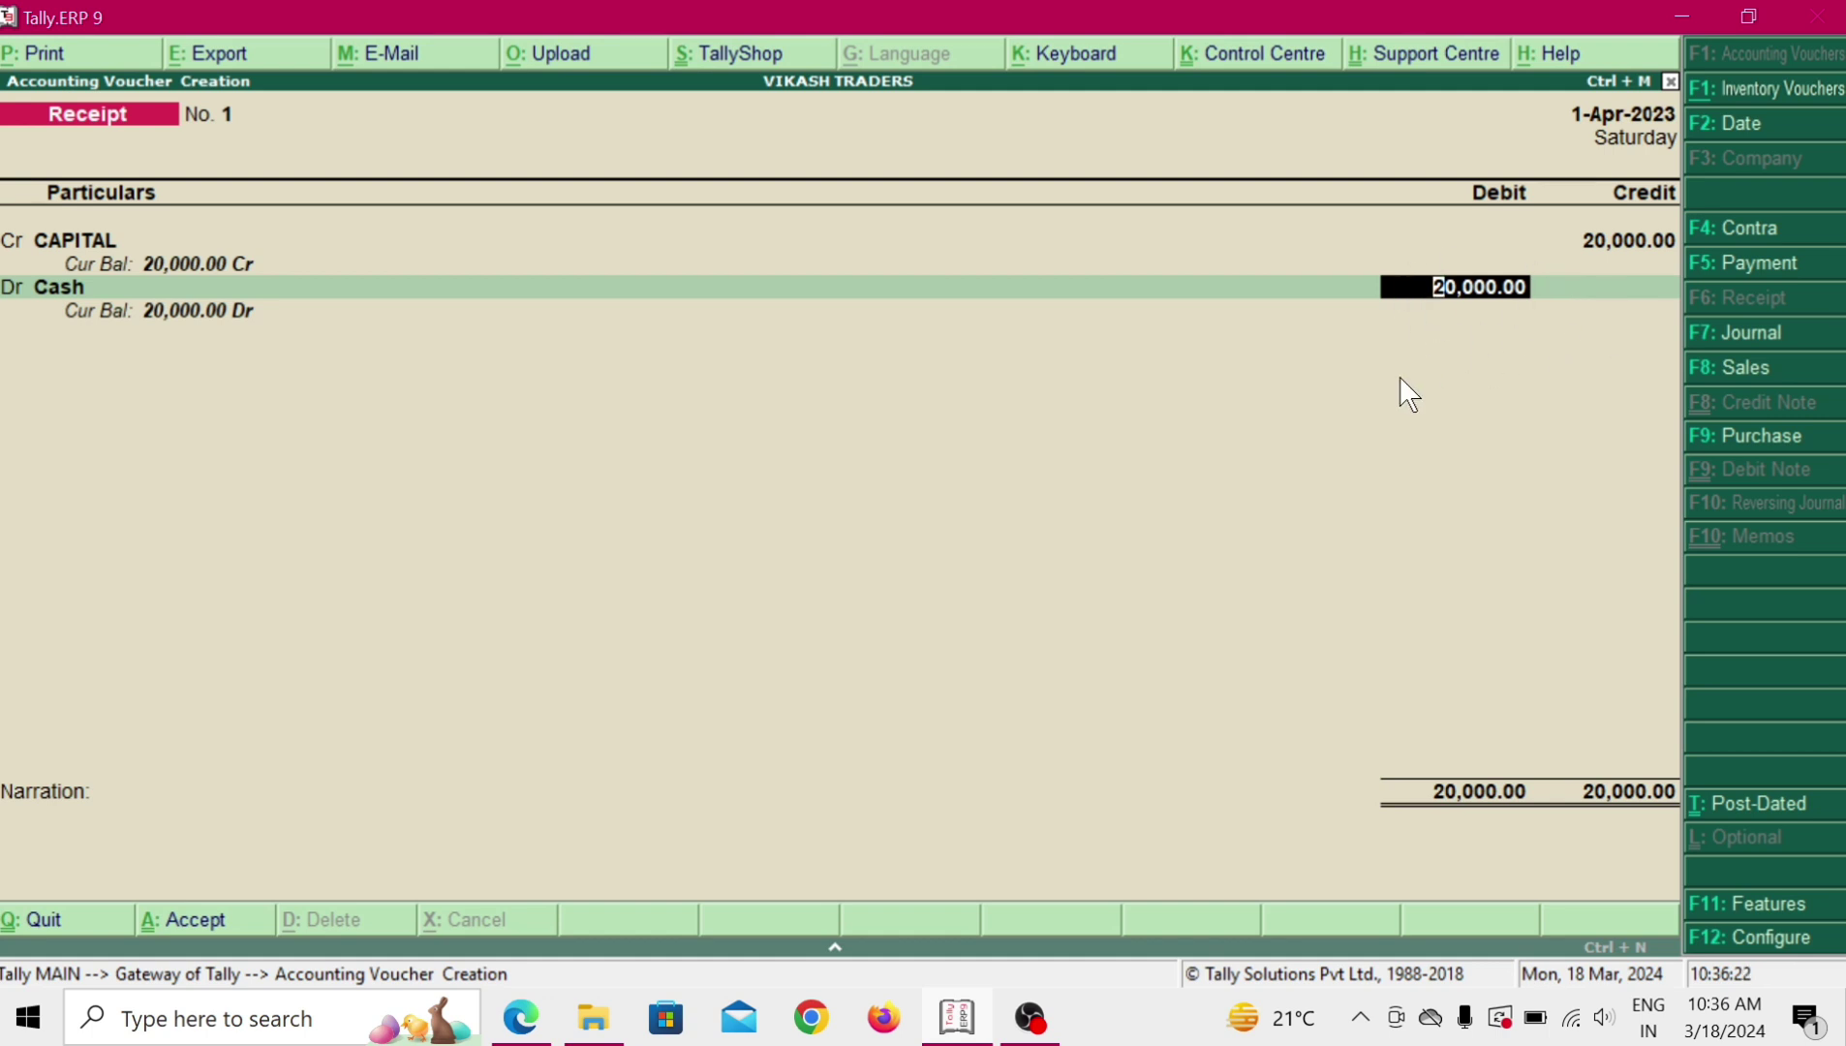
key("Return")
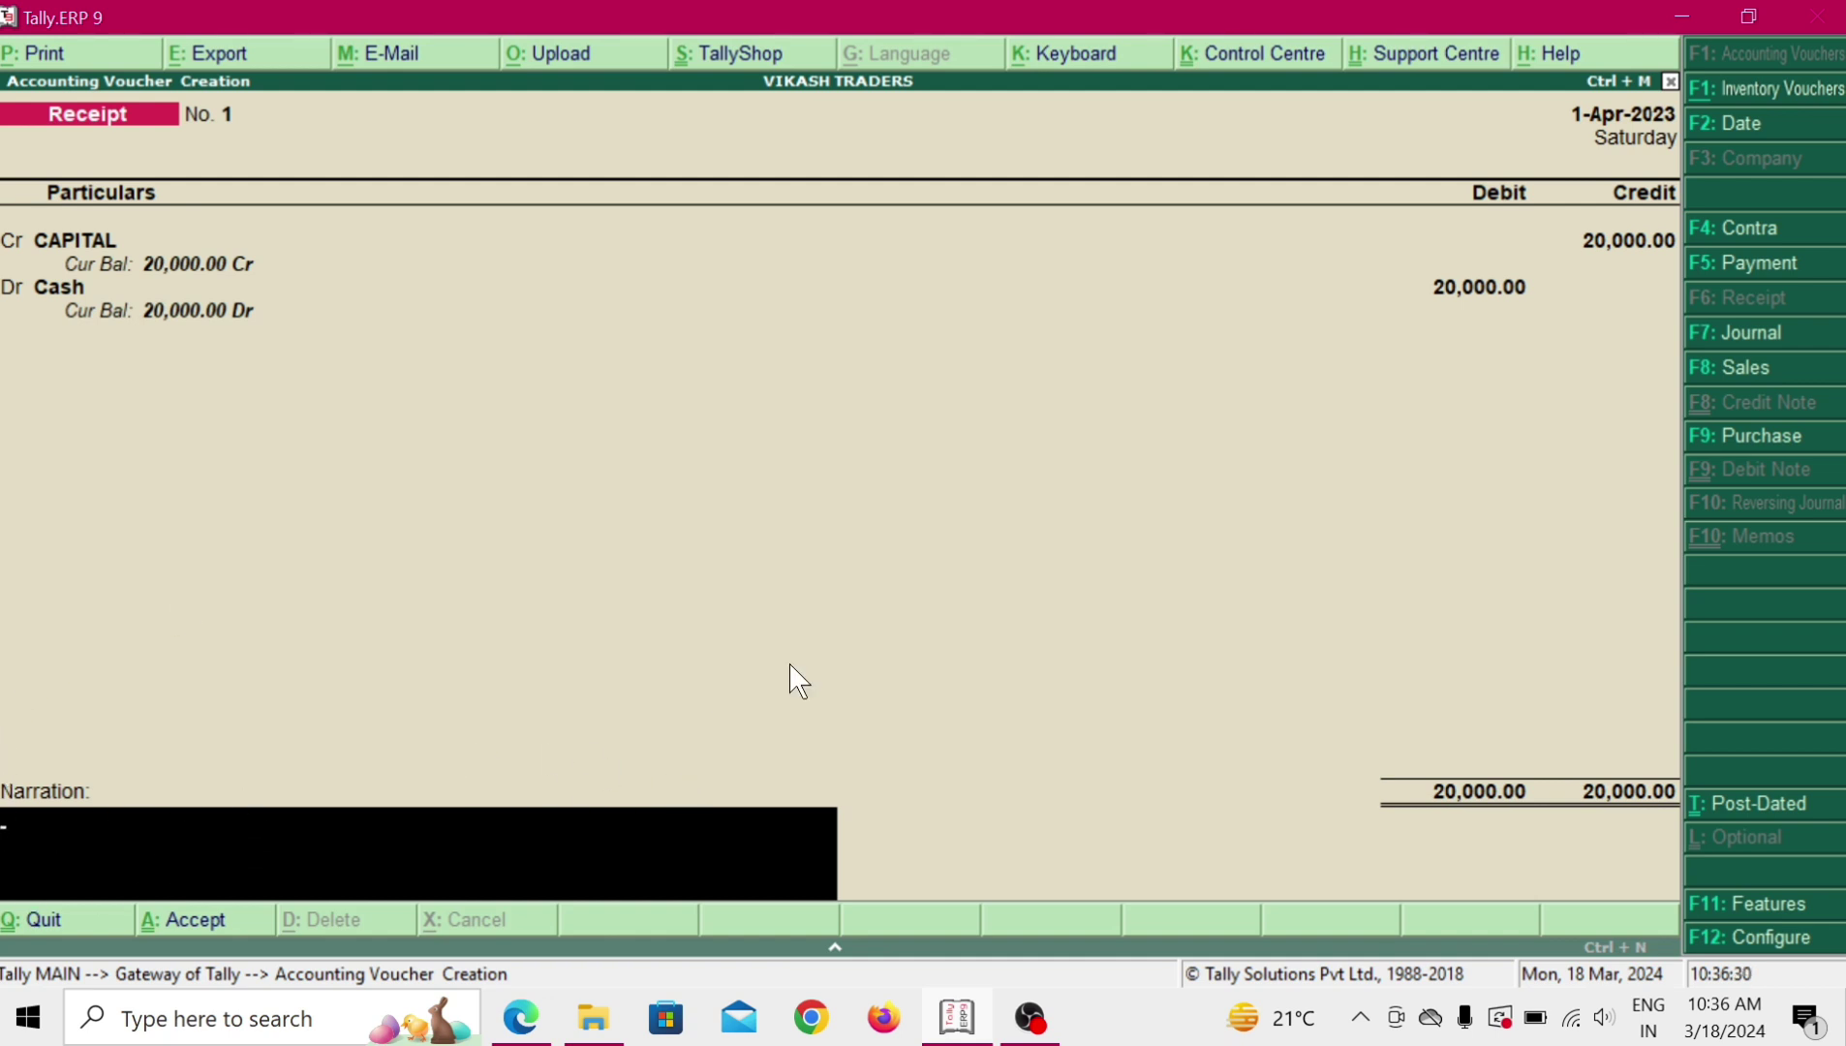
Enter the narration "BEING STARTED BUSNESS WITH CASH" and save the receipt voucher.
type("BEING STARTED")
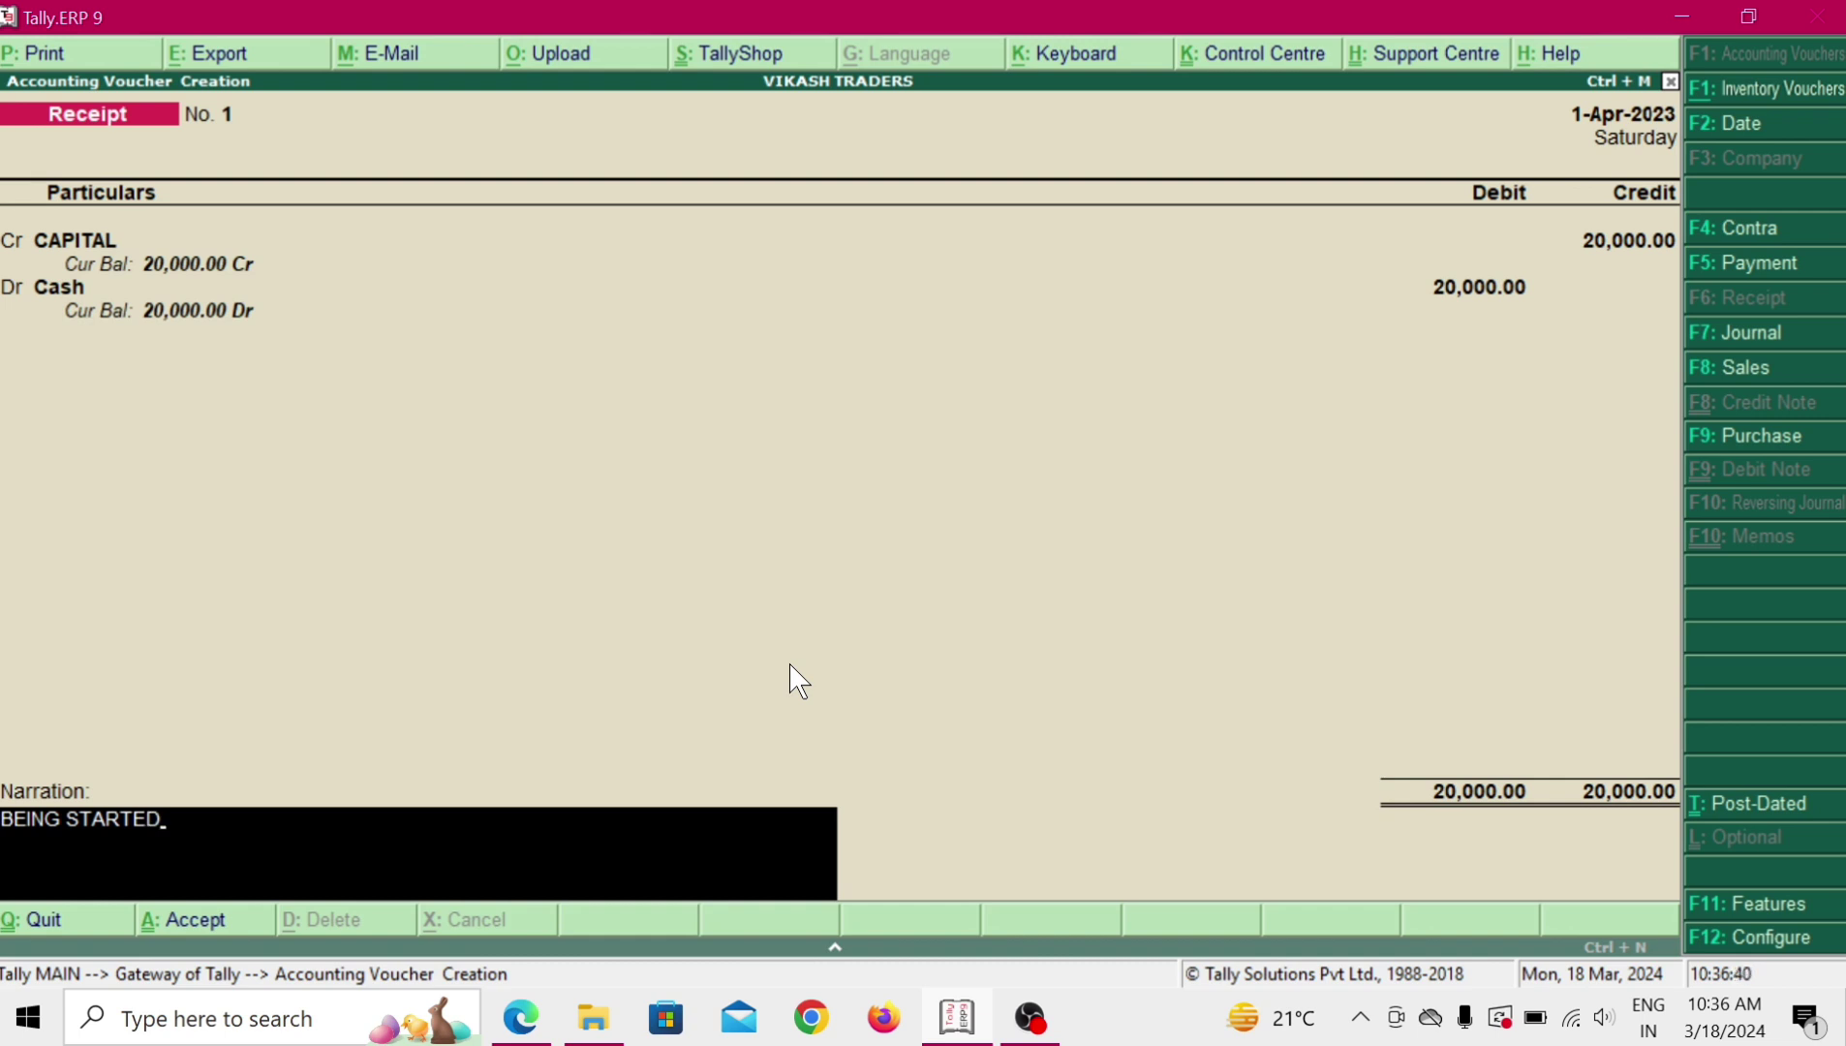
type("BUSNESS WI")
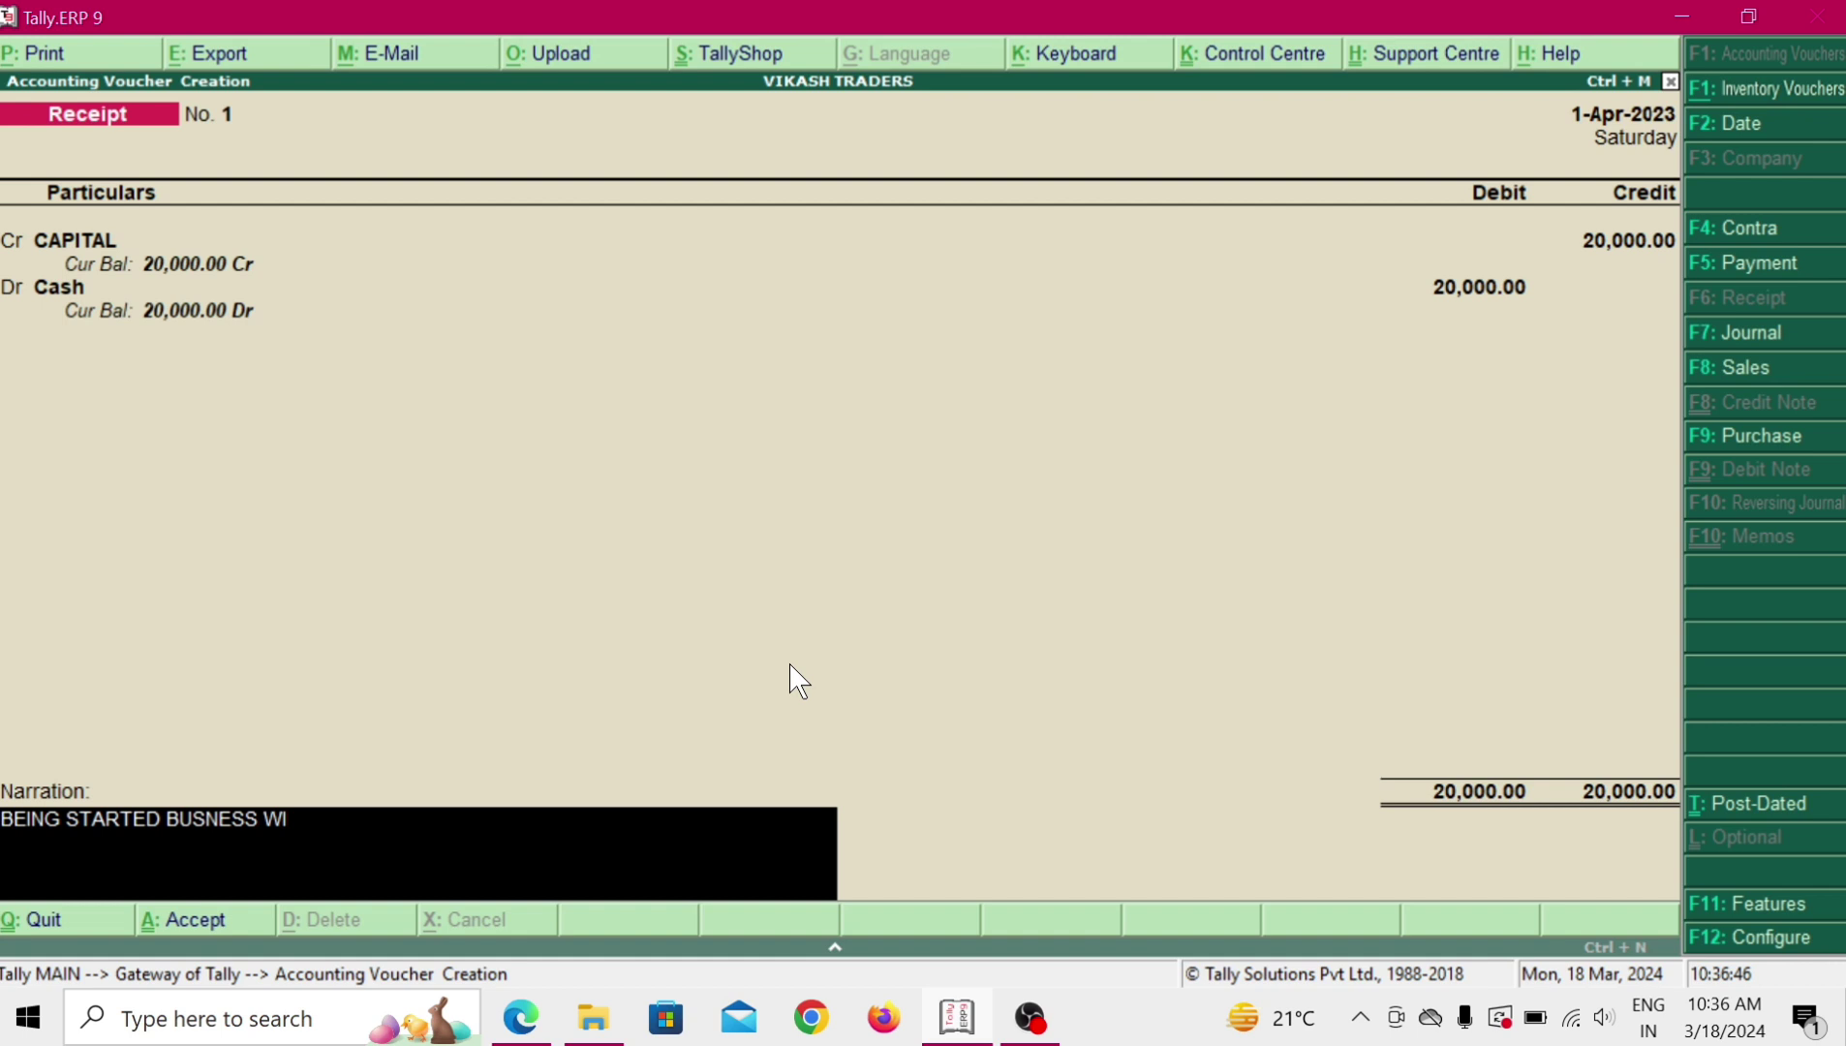
type("TH CASH")
key("Return")
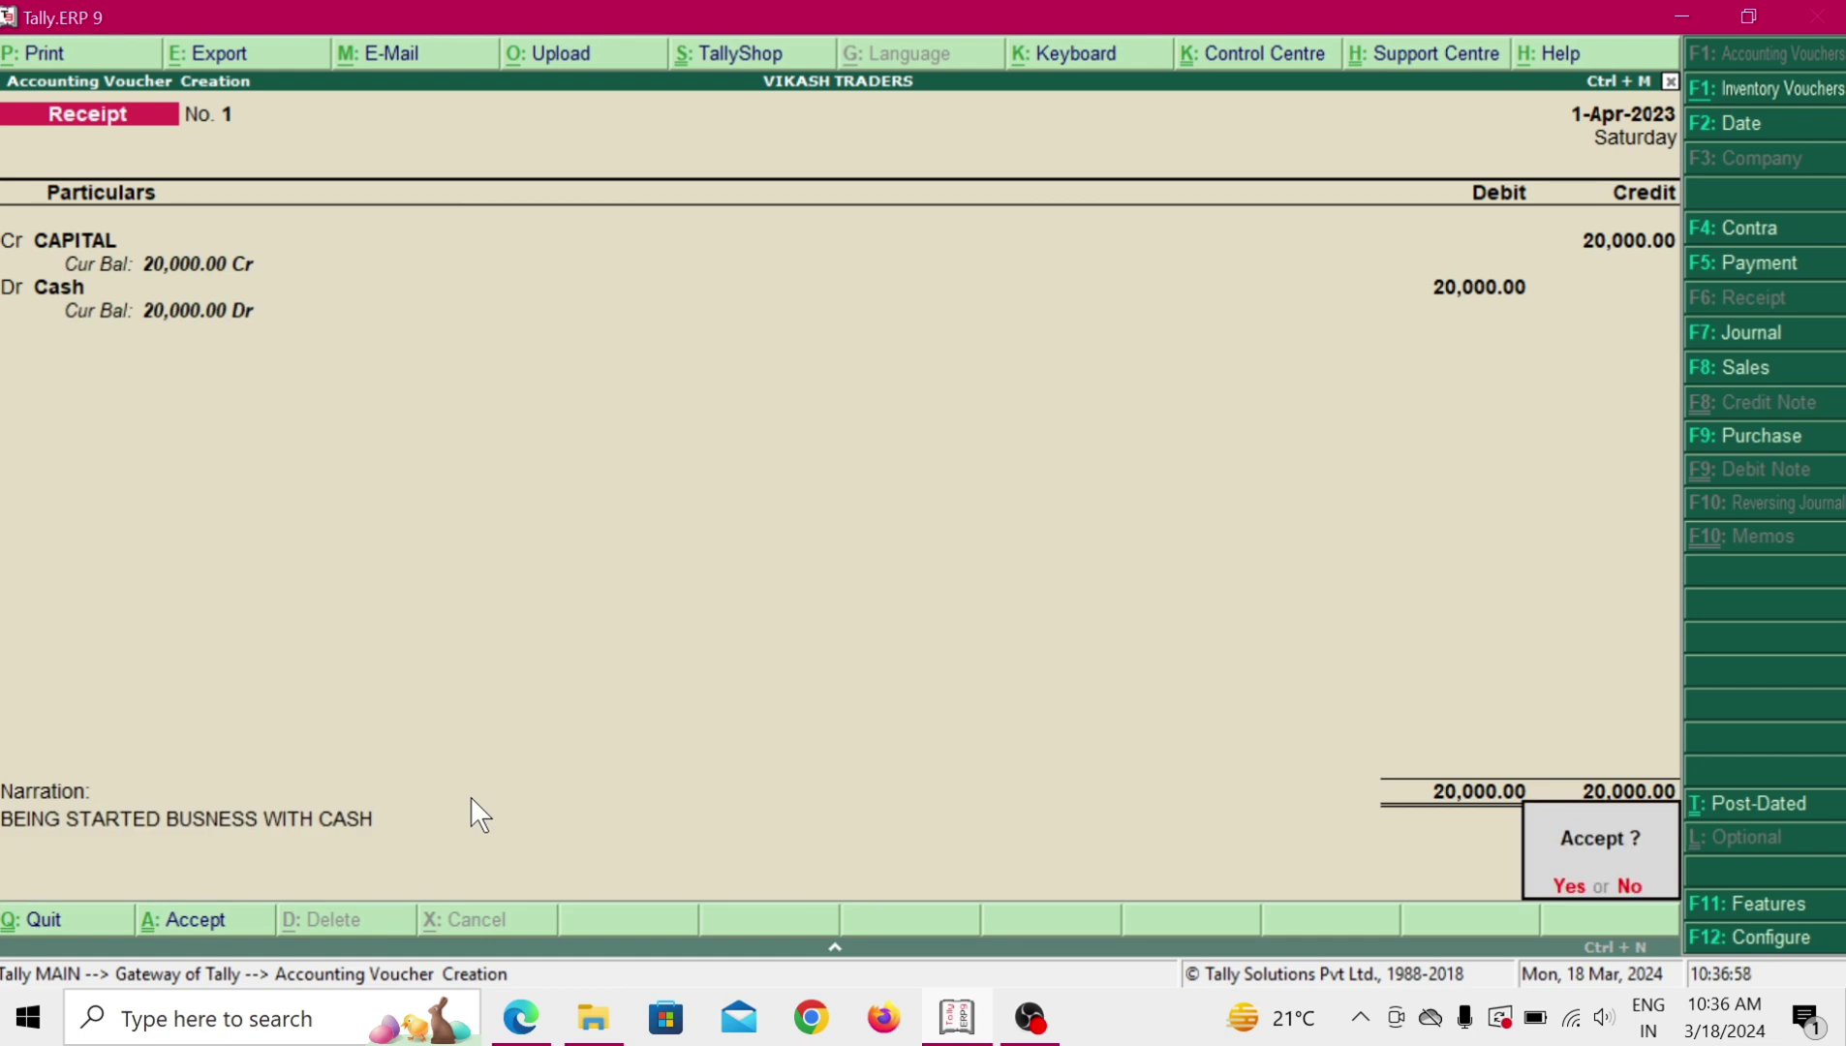
key("Return")
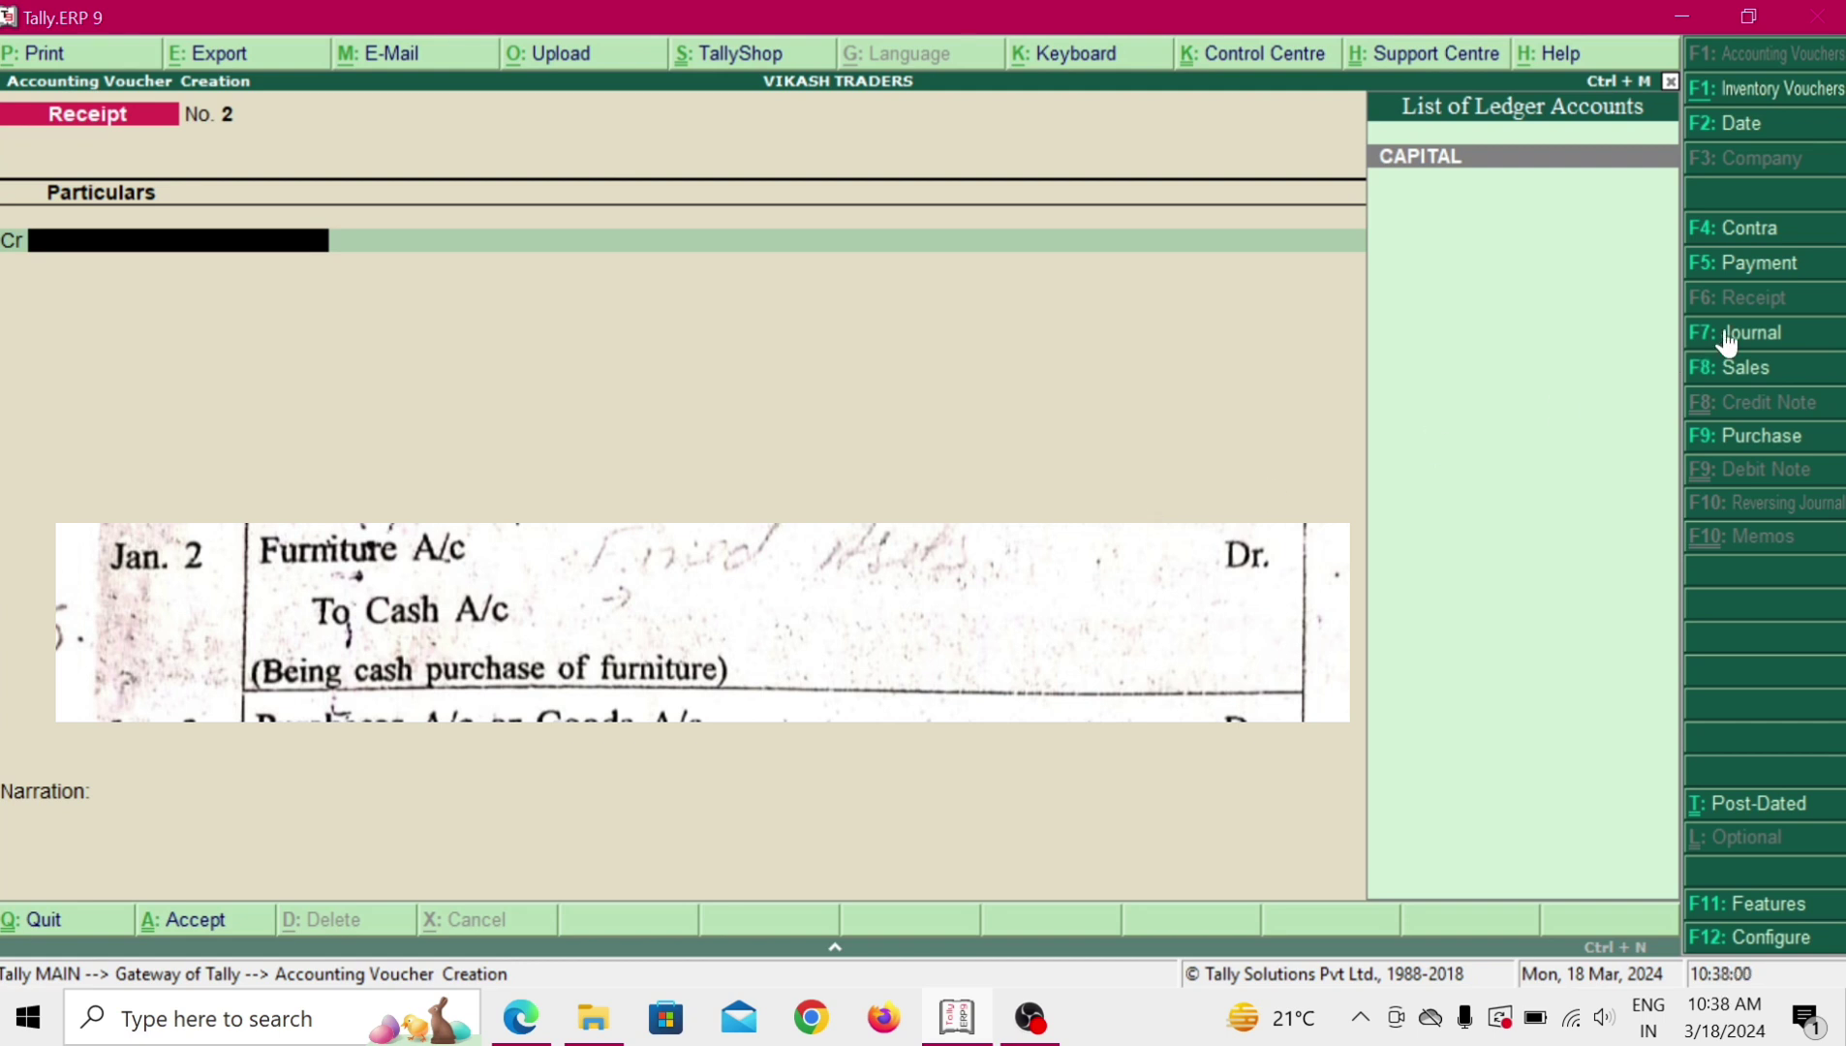
Start a payment voucher and create a ledger named FURNITURE under Fixed Assets for its debit entry.
left_click(1743, 263)
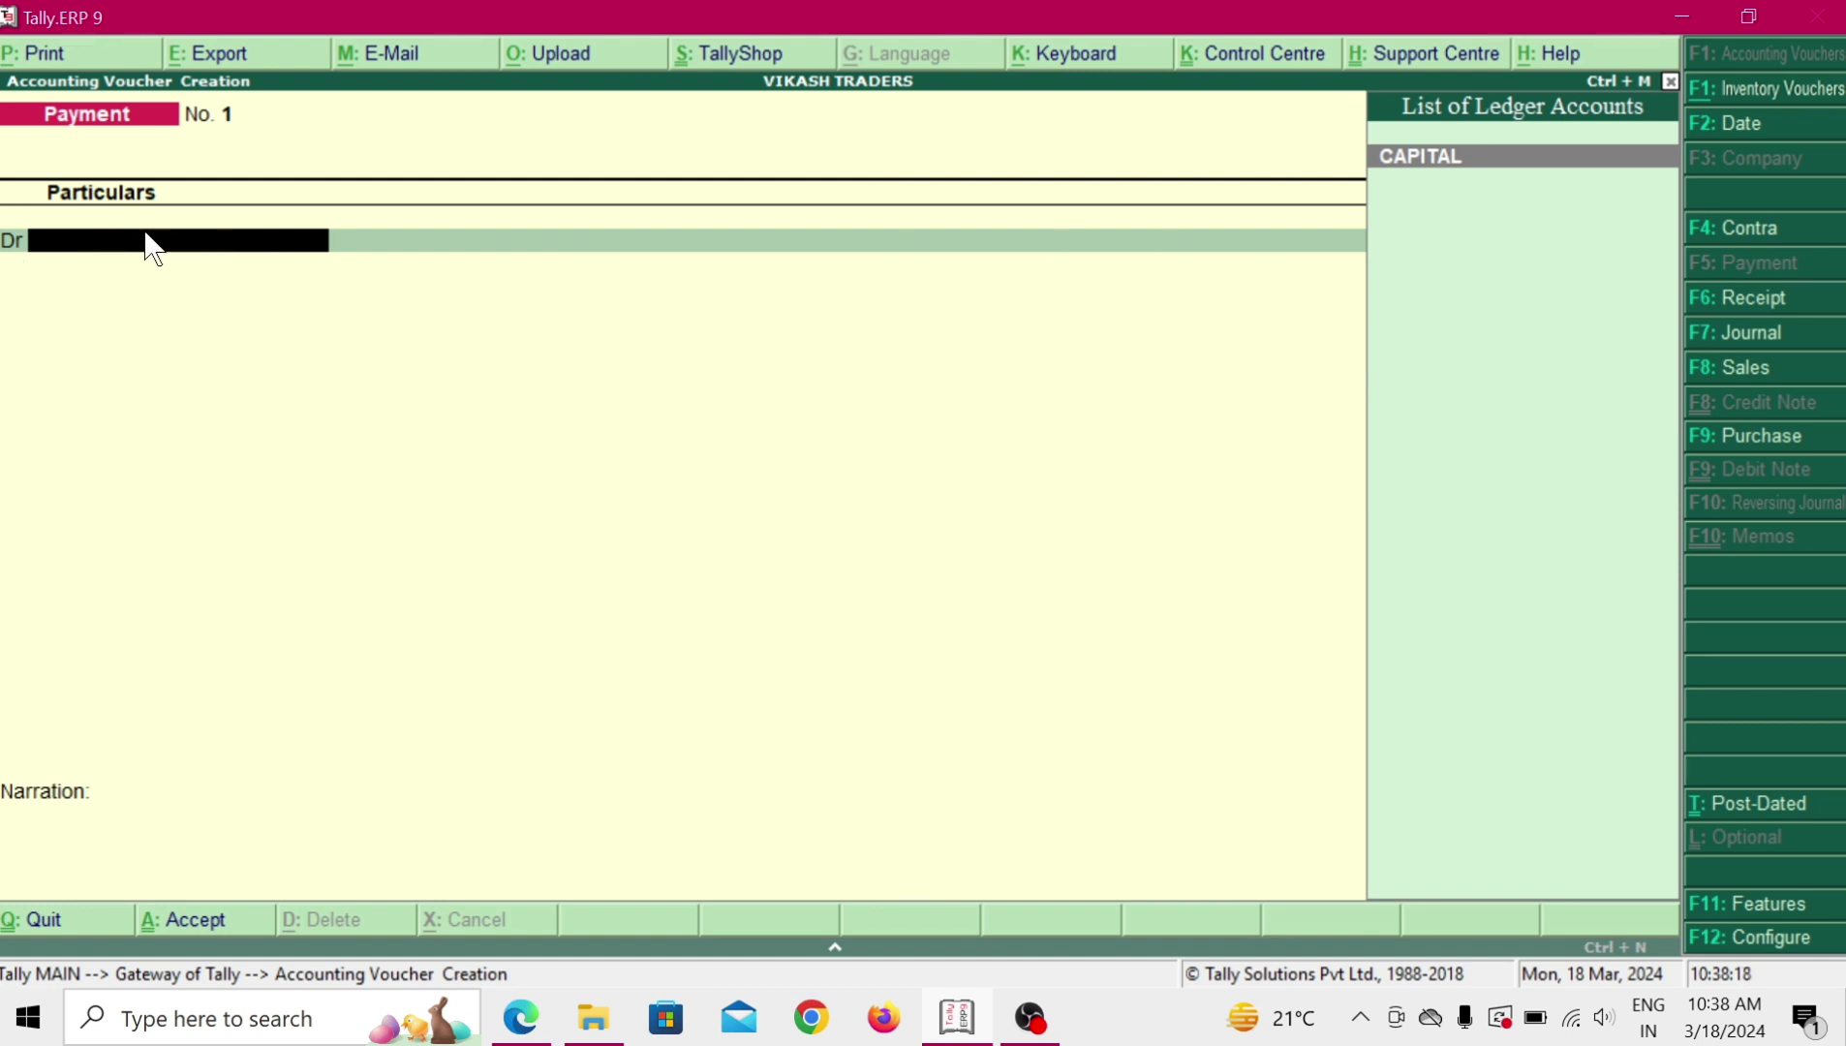
key("alt+c")
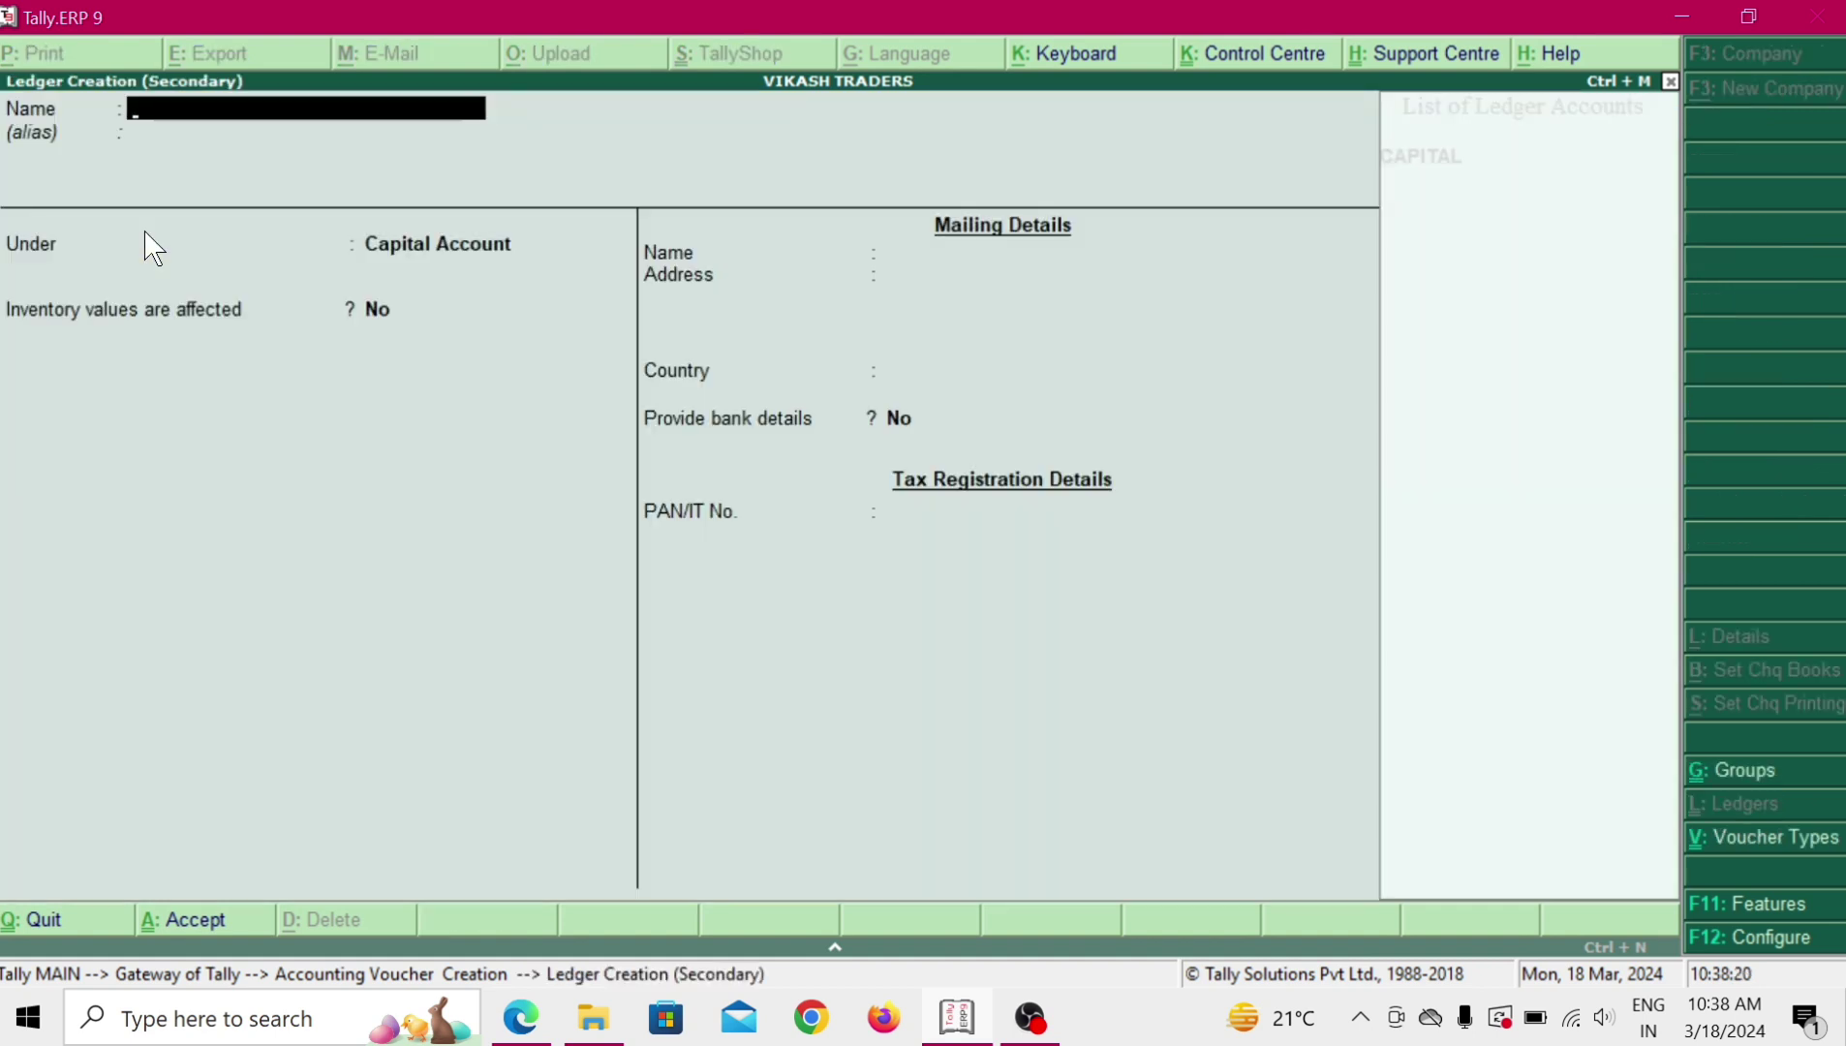
type("FURNITURE")
key("Return")
key("Return")
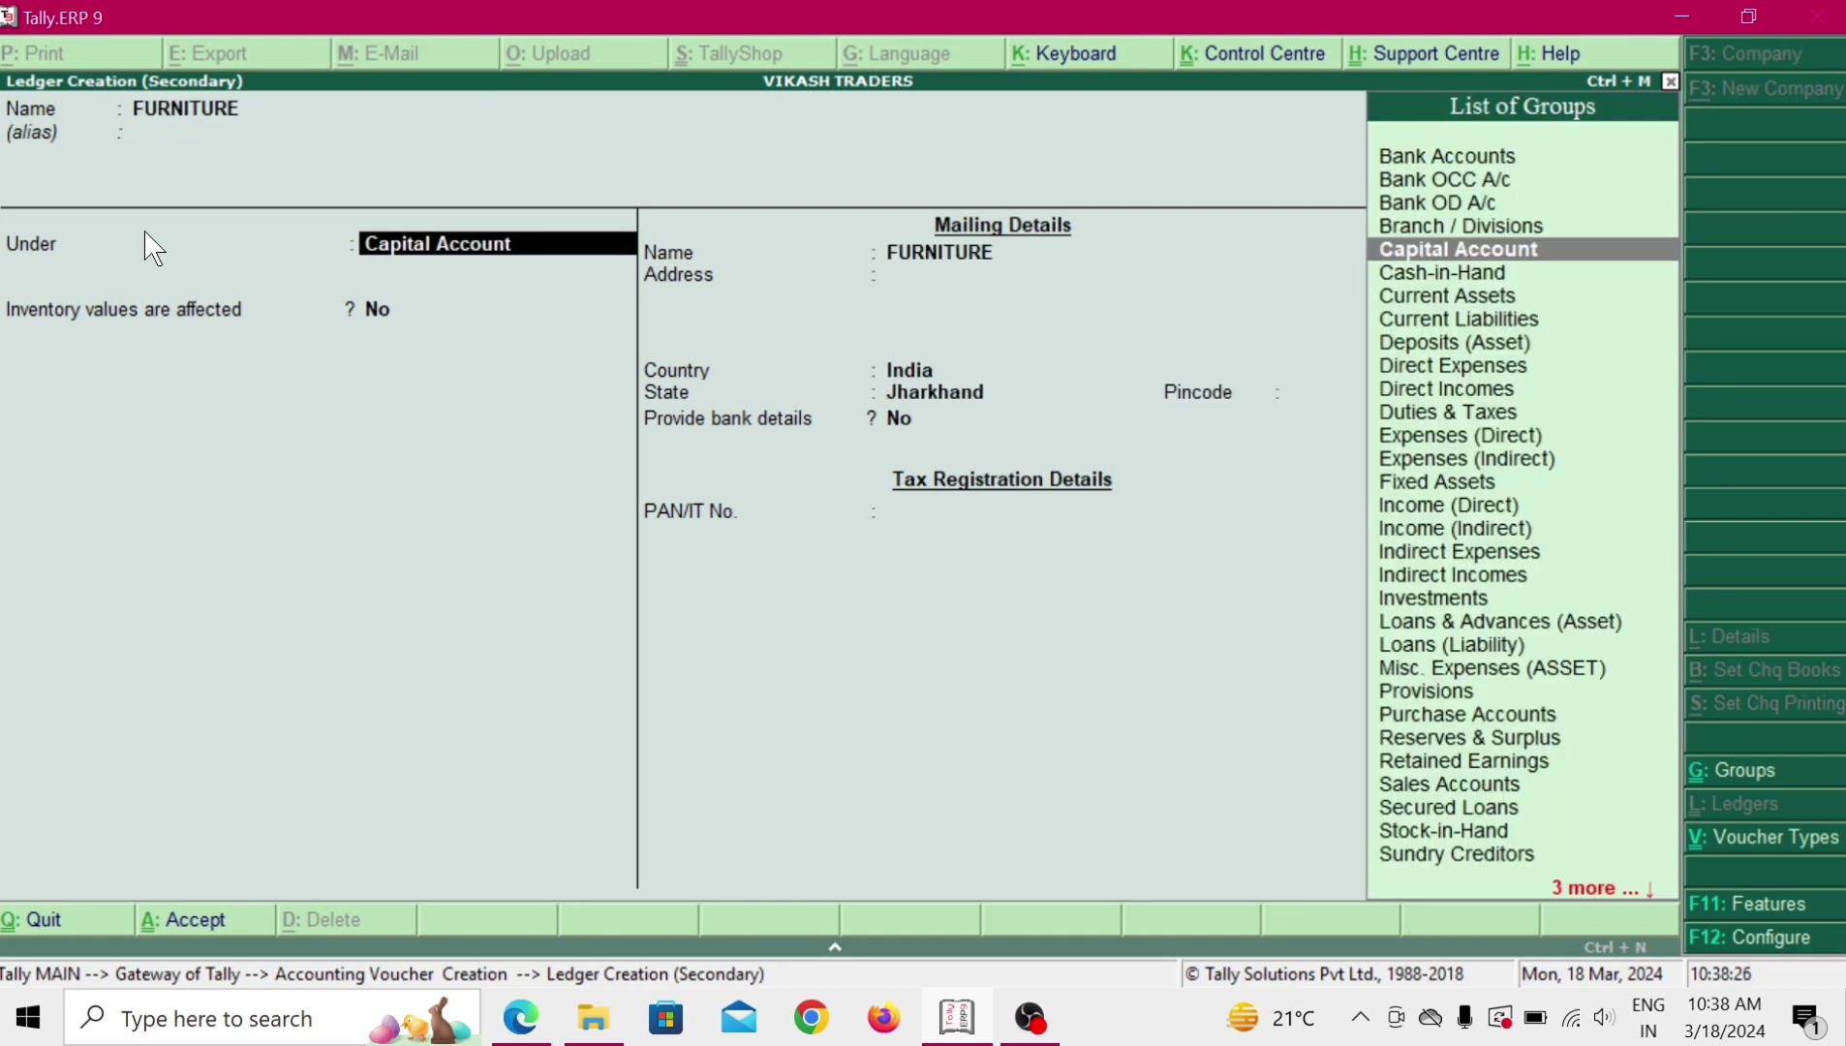
type("FI")
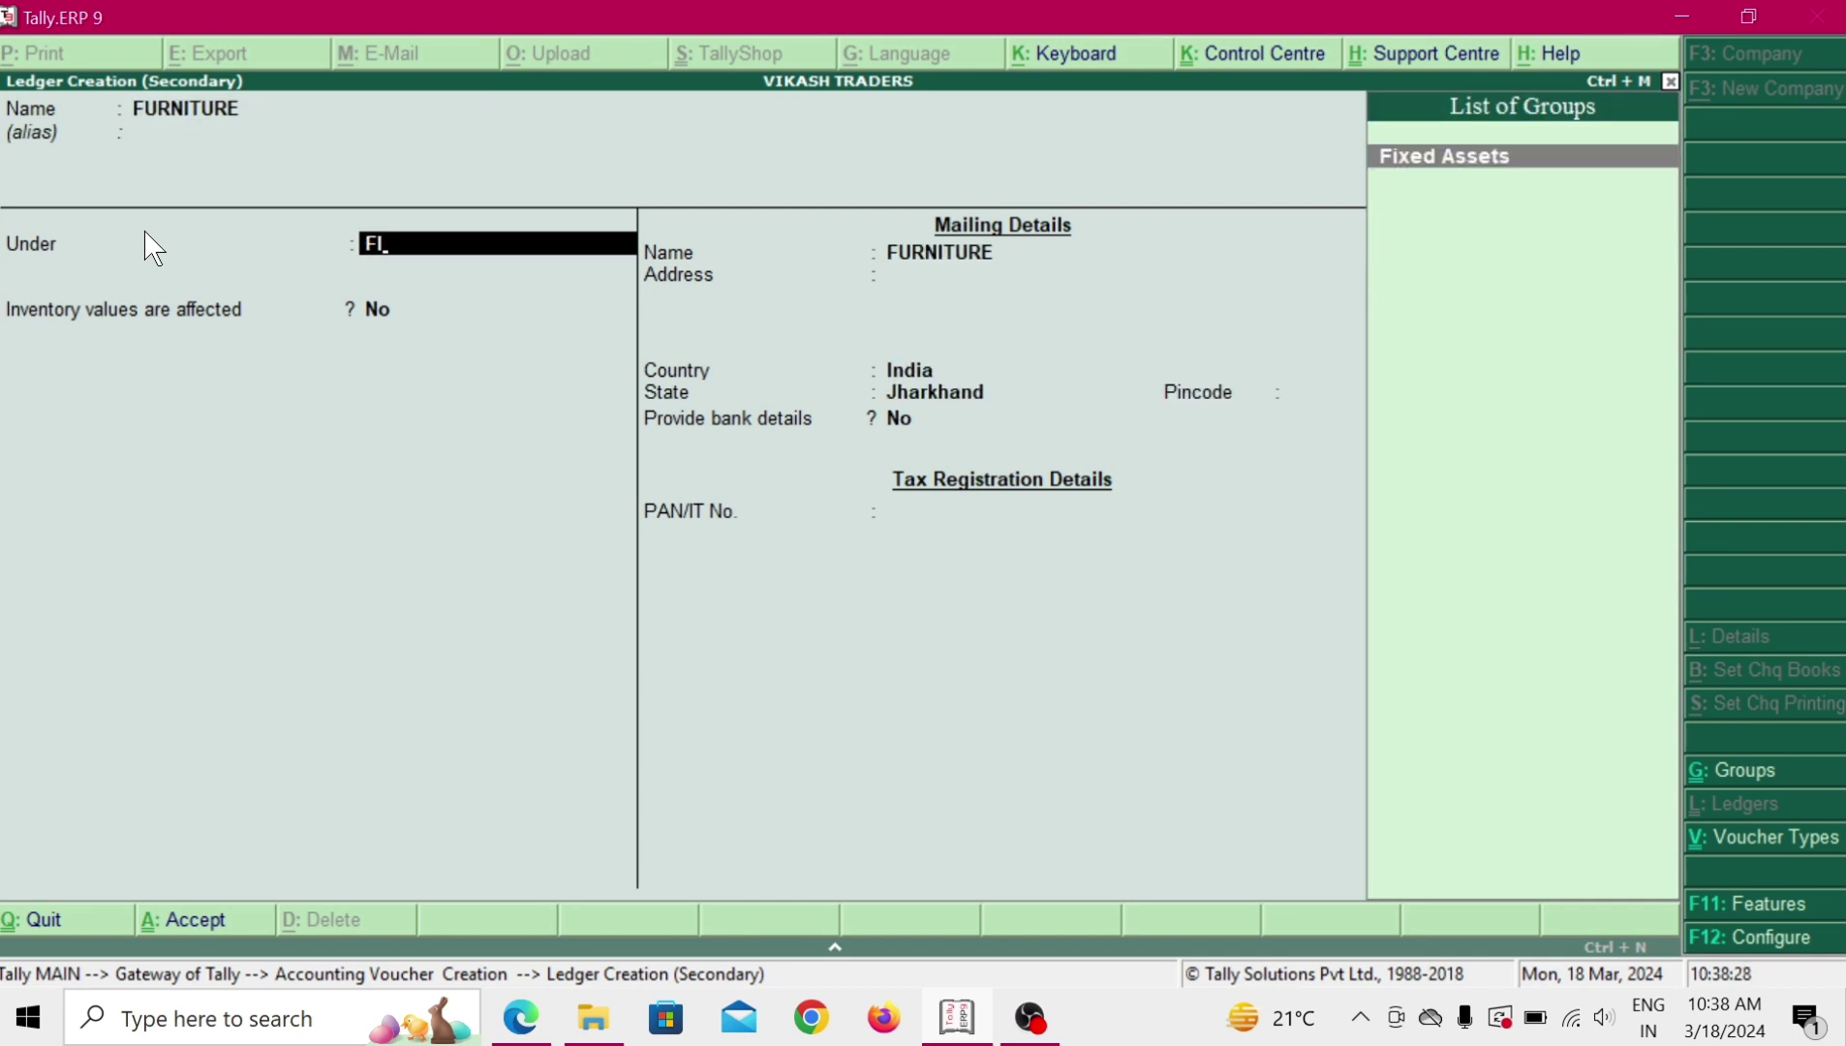
key("Return")
key("ctrl+a")
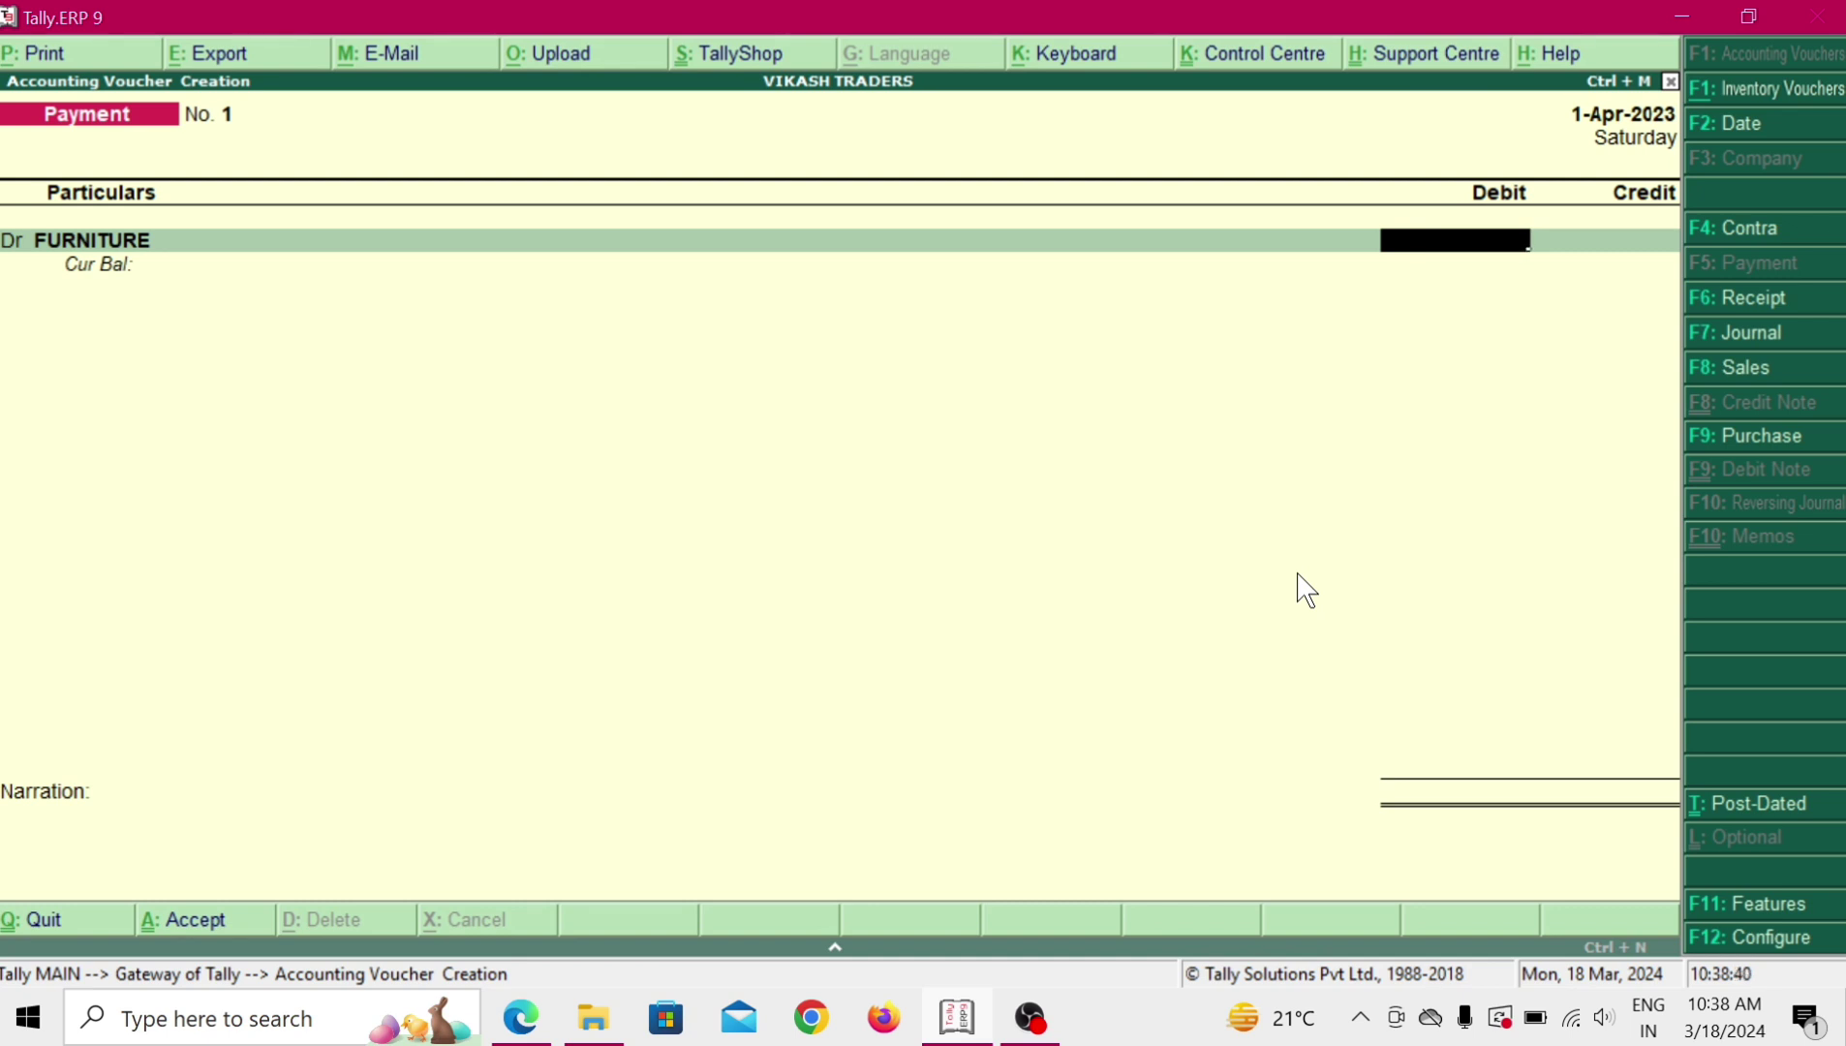
Debit FURNITURE with 2000, credit Cash with the same amount, and save the payment voucher without a narration.
type("2000")
key("Return")
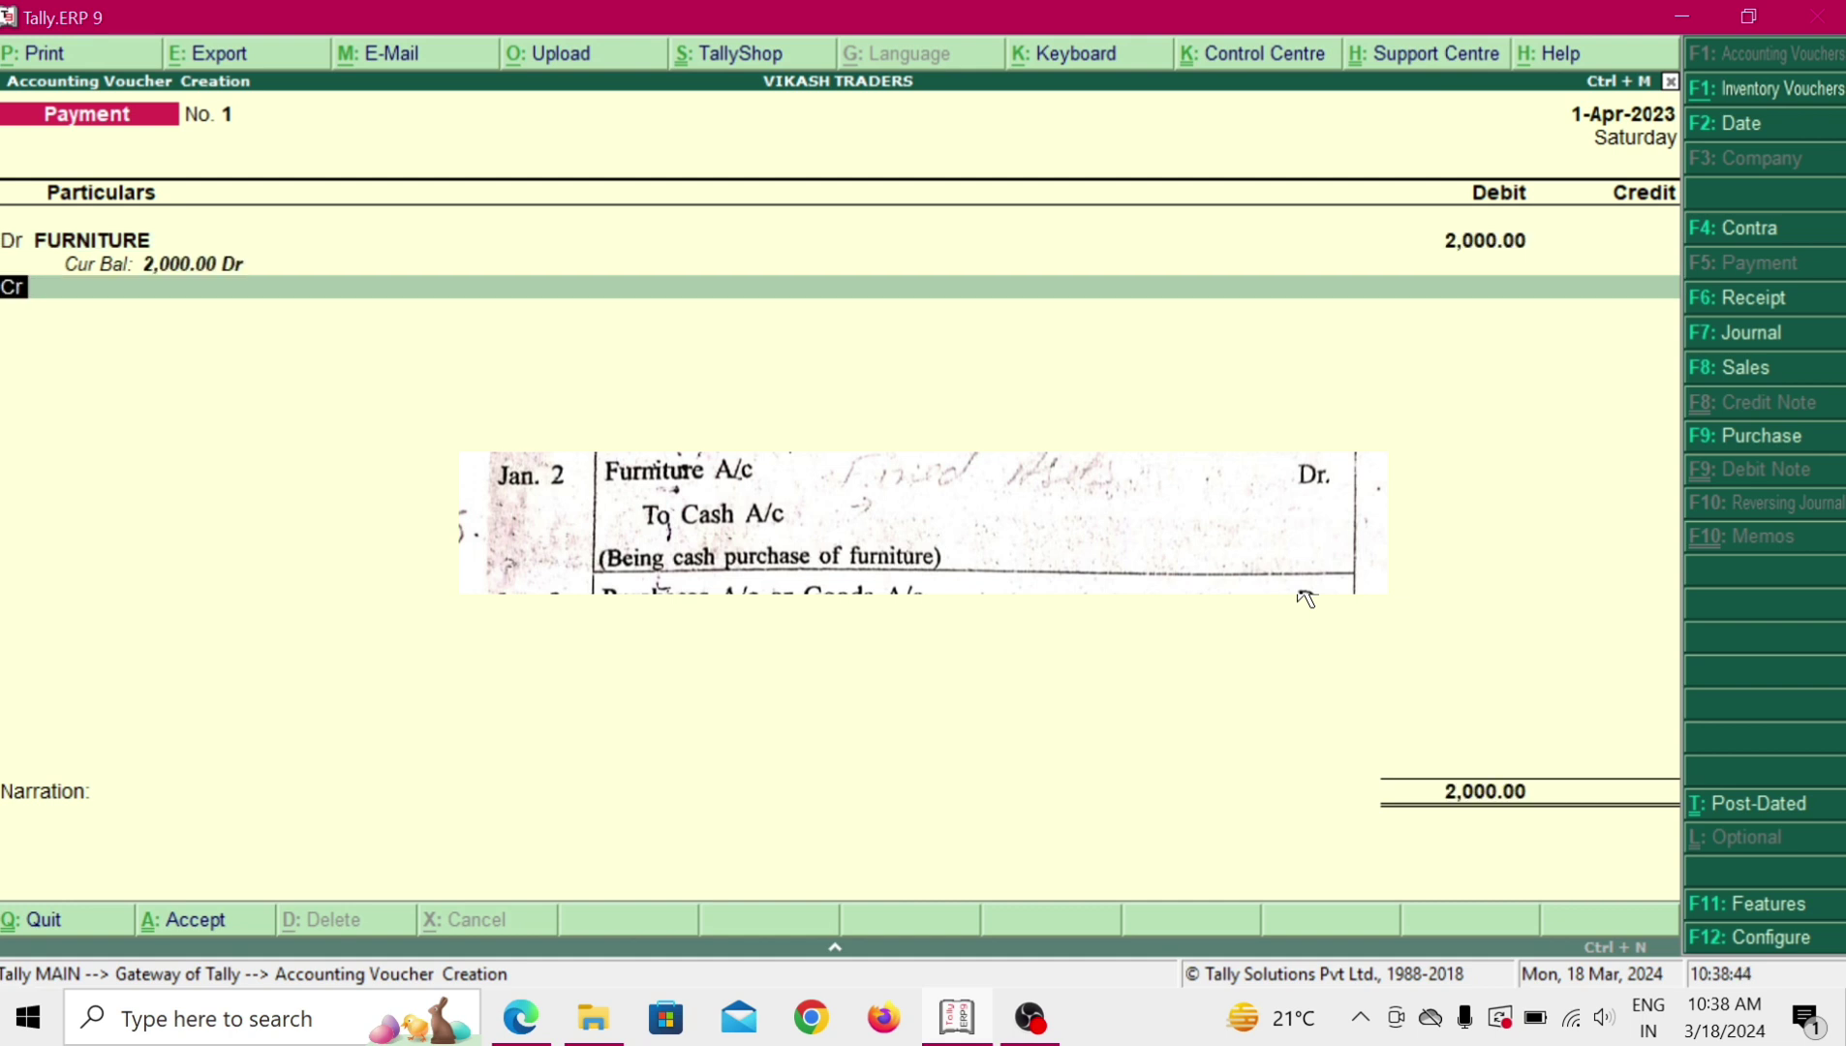
key("Return")
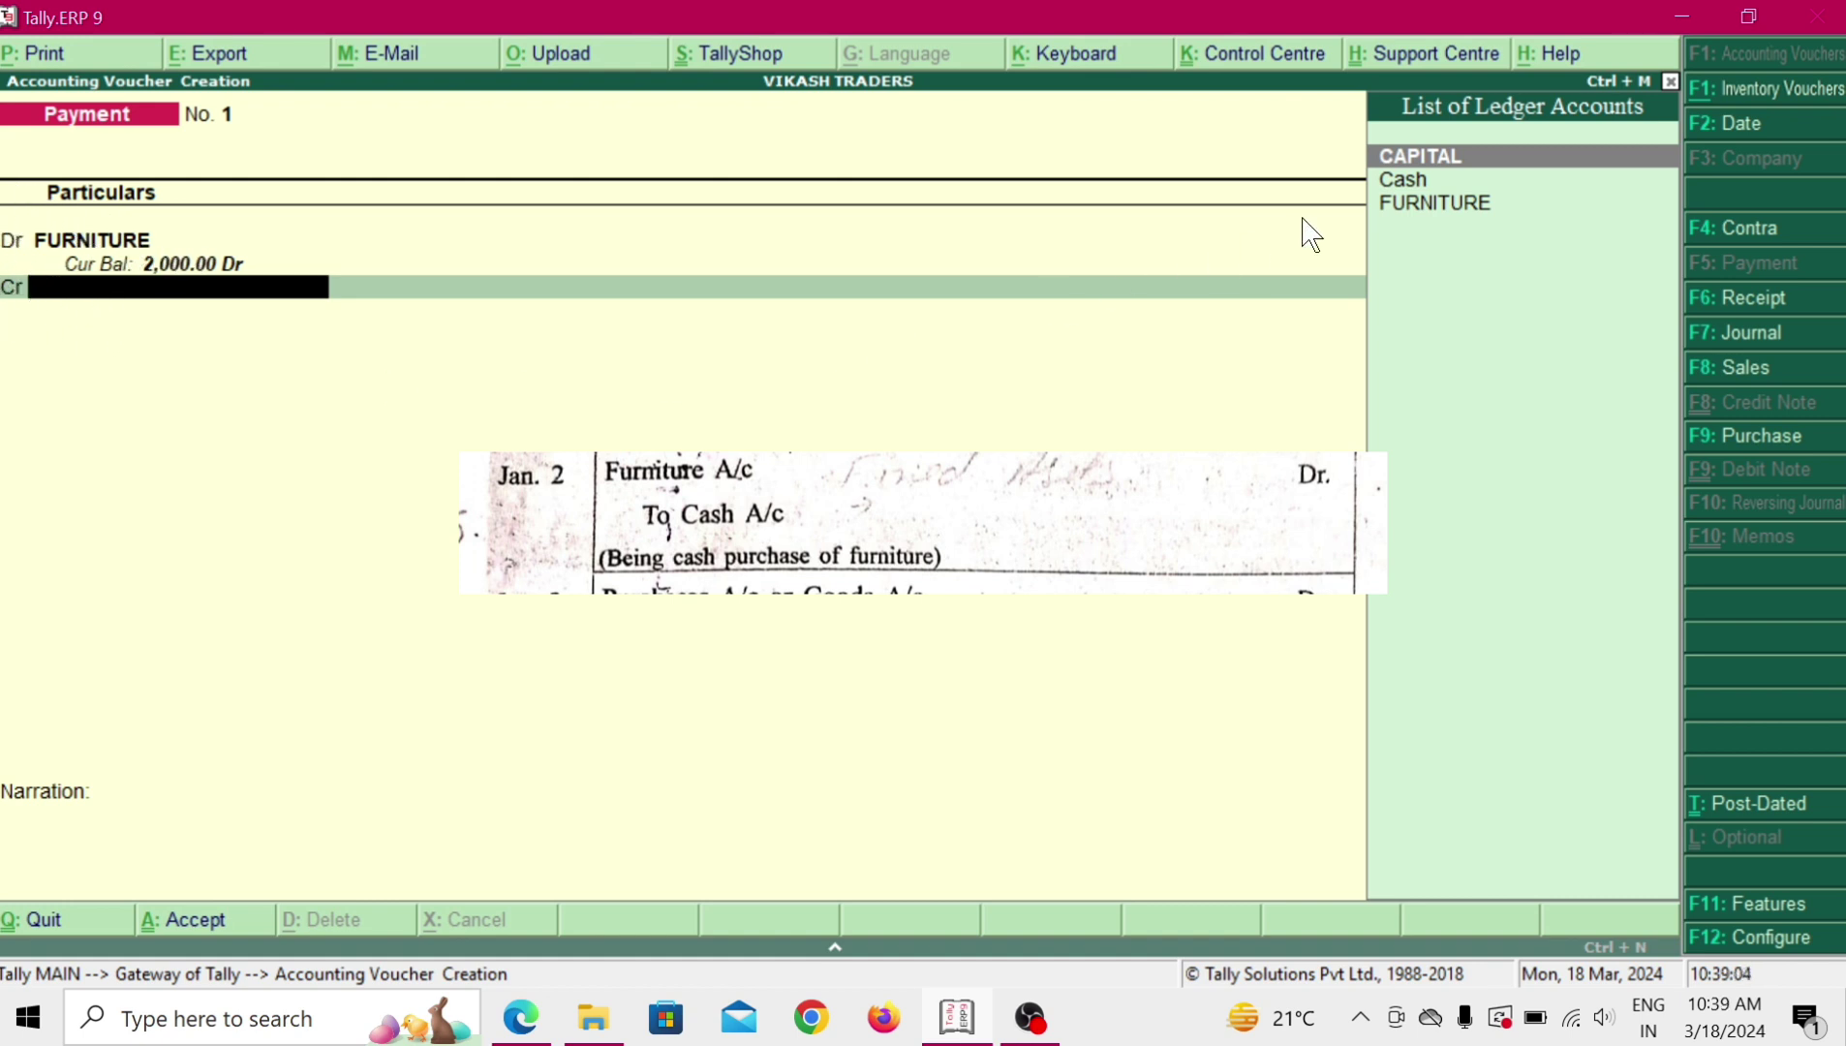
left_click(1445, 176)
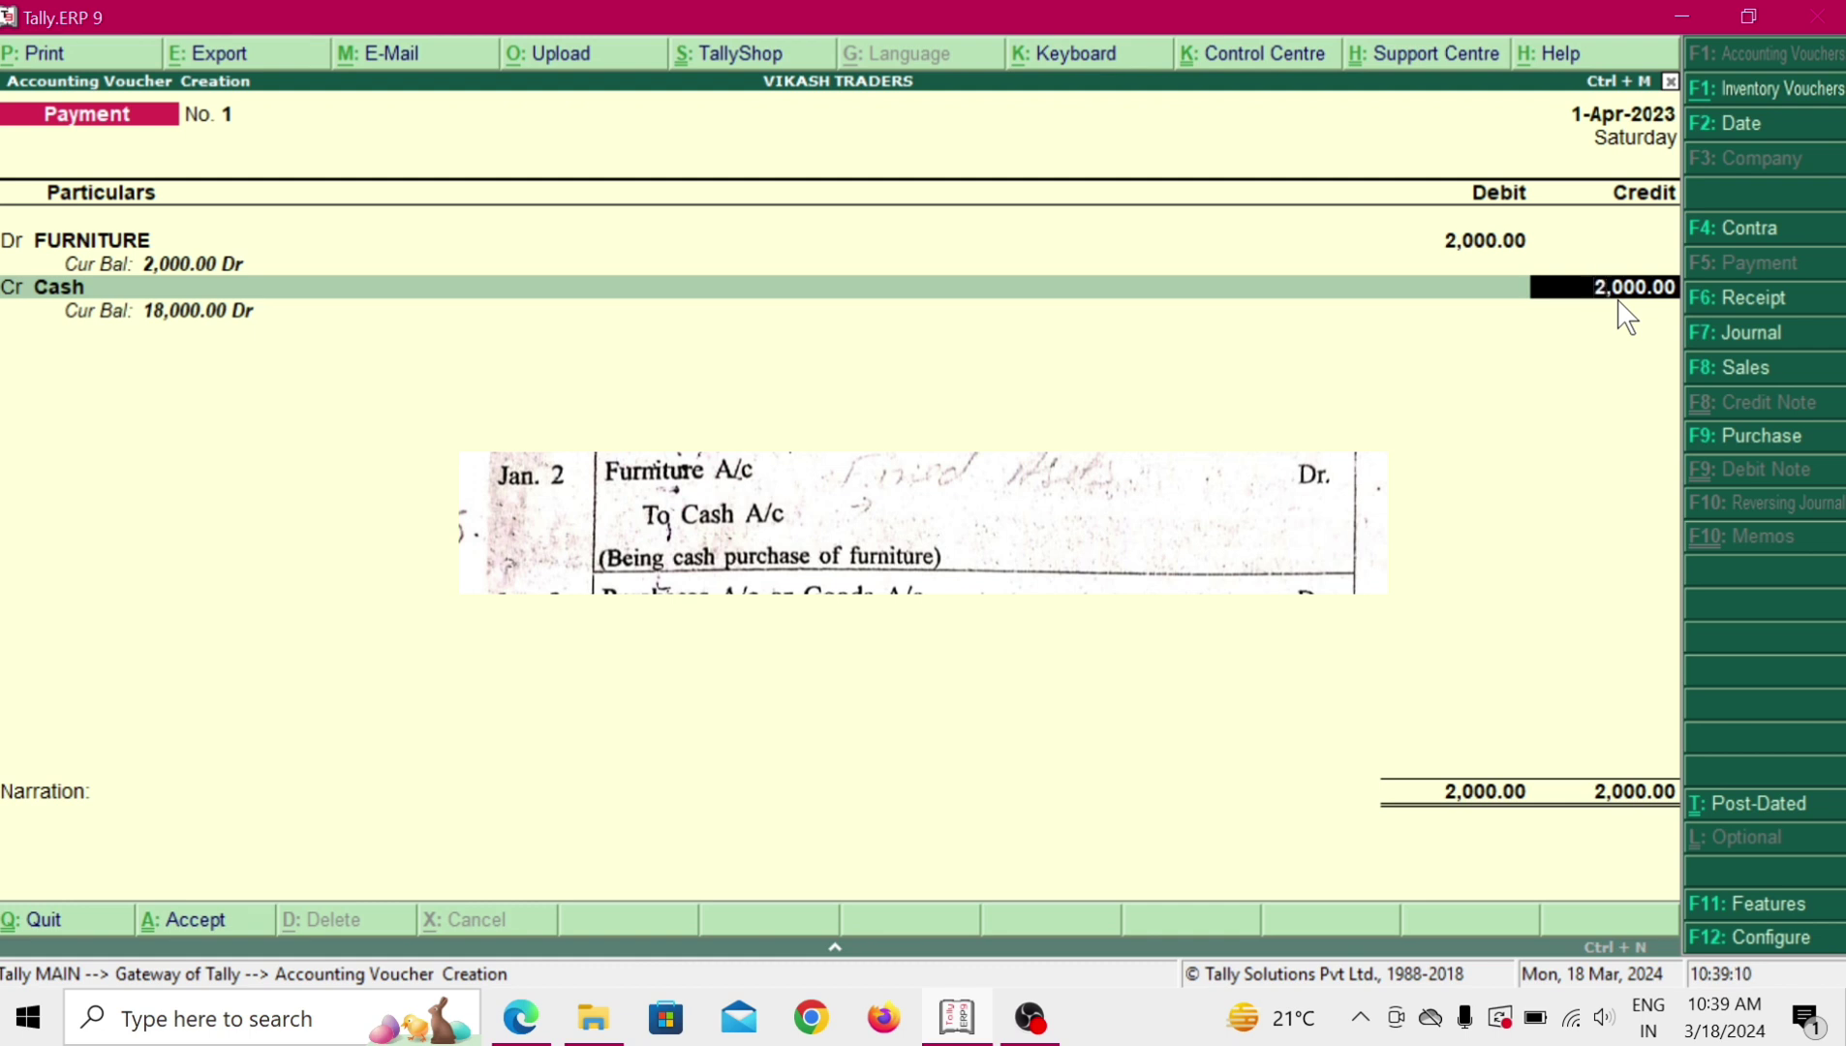
key("Return")
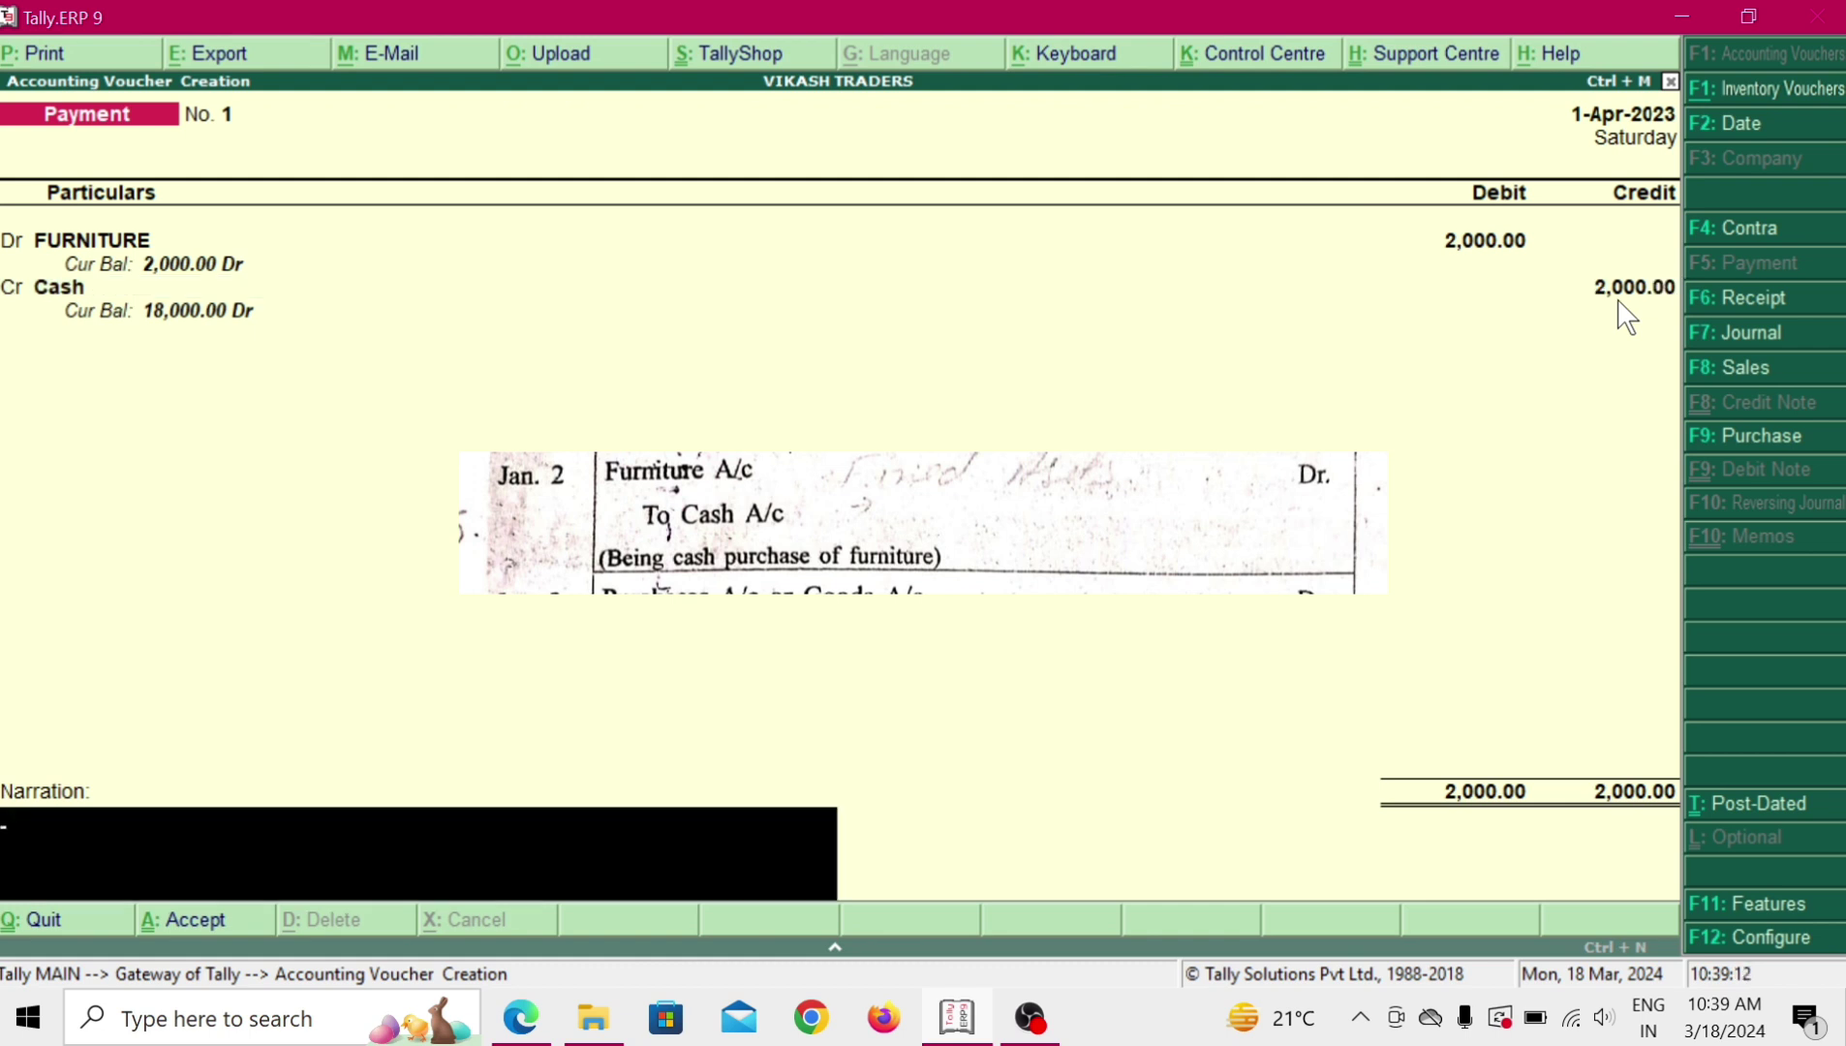
key("Return")
key("Escape")
key("Return")
key("Return")
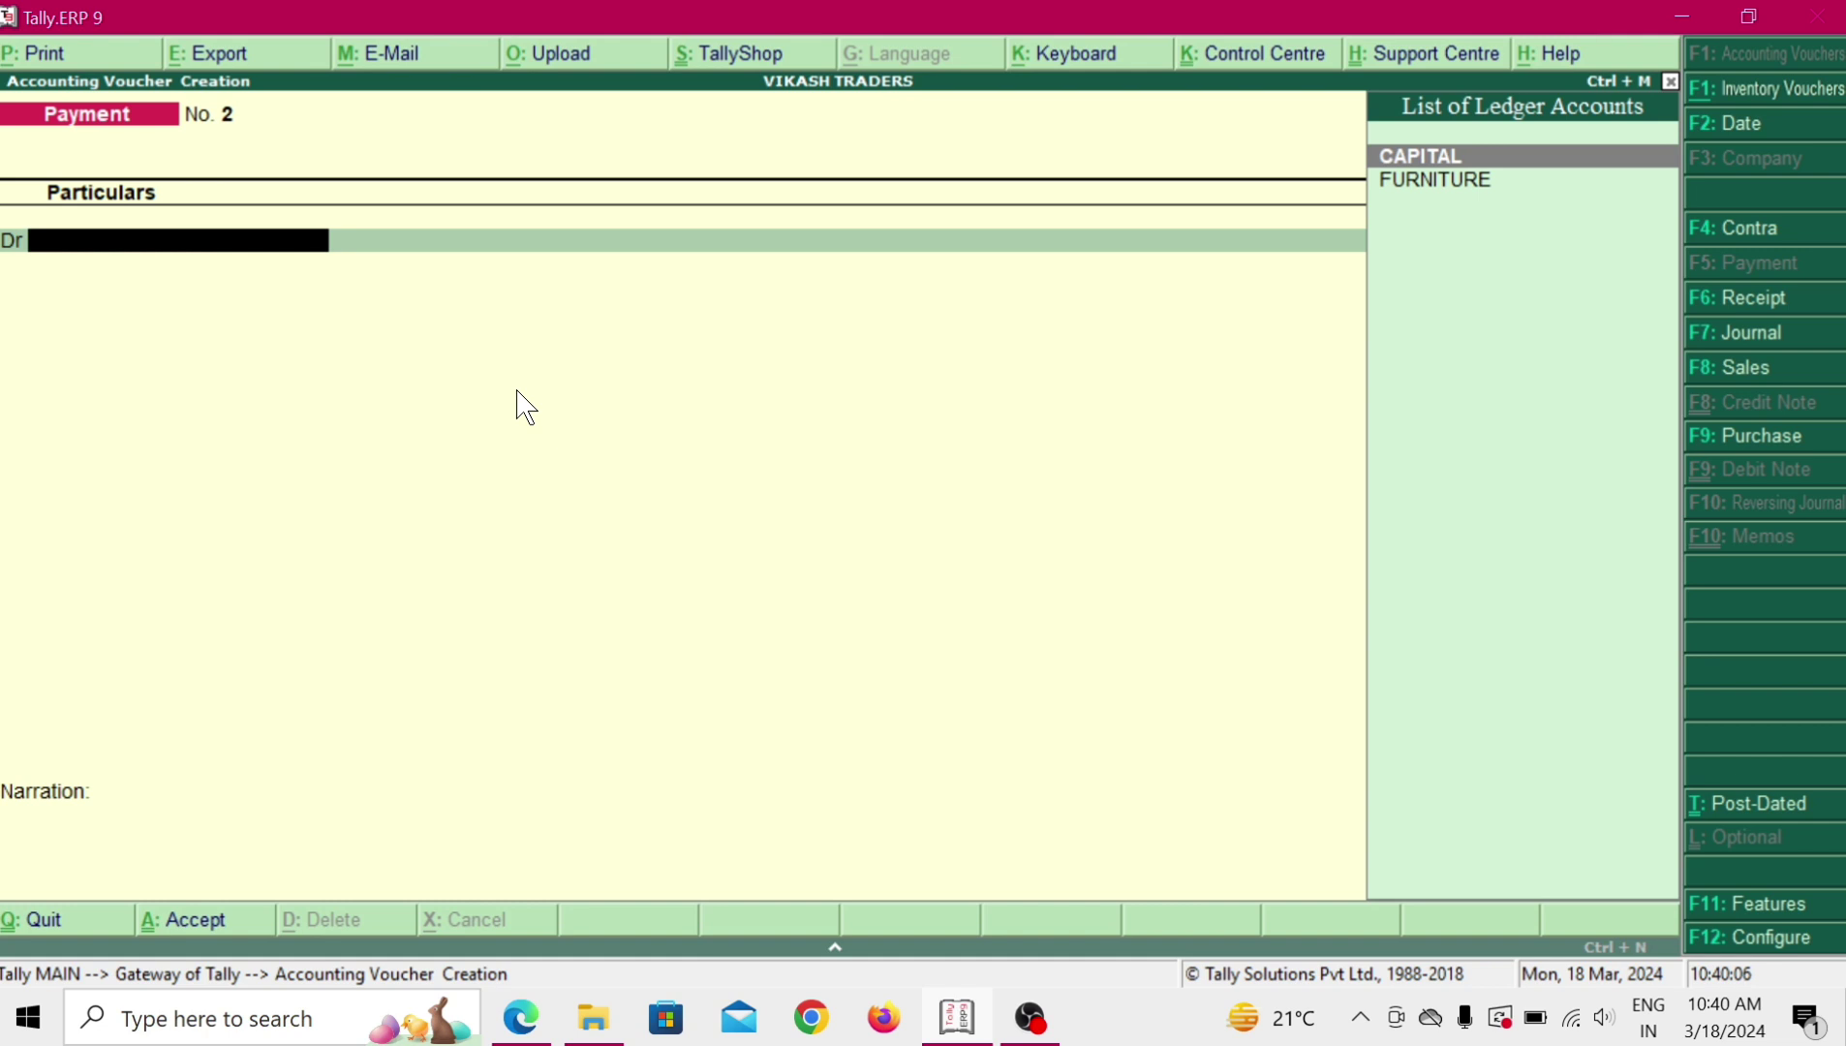
Create a ledger named PURCHASE under Purchase Accounts for the debit entry of the new payment voucher.
key("alt+c")
type("P")
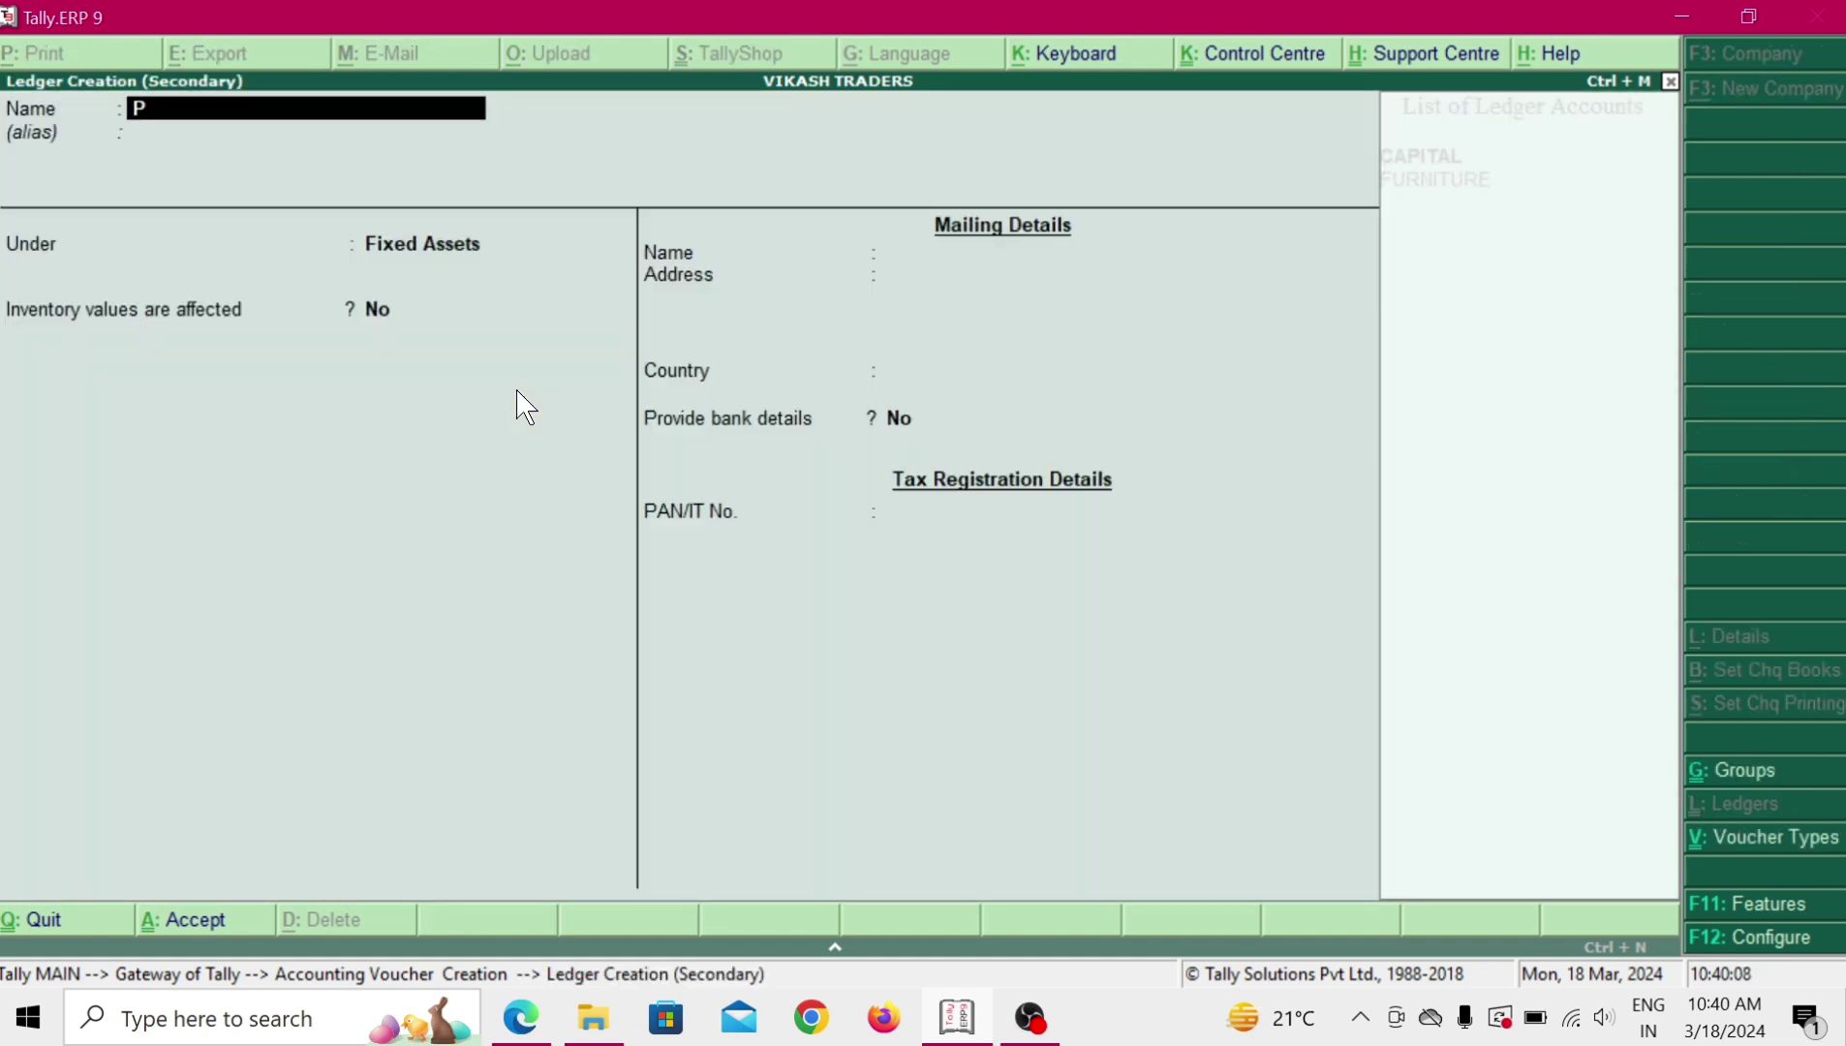
type("URCHASE")
key("Return")
key("Return")
type("PU")
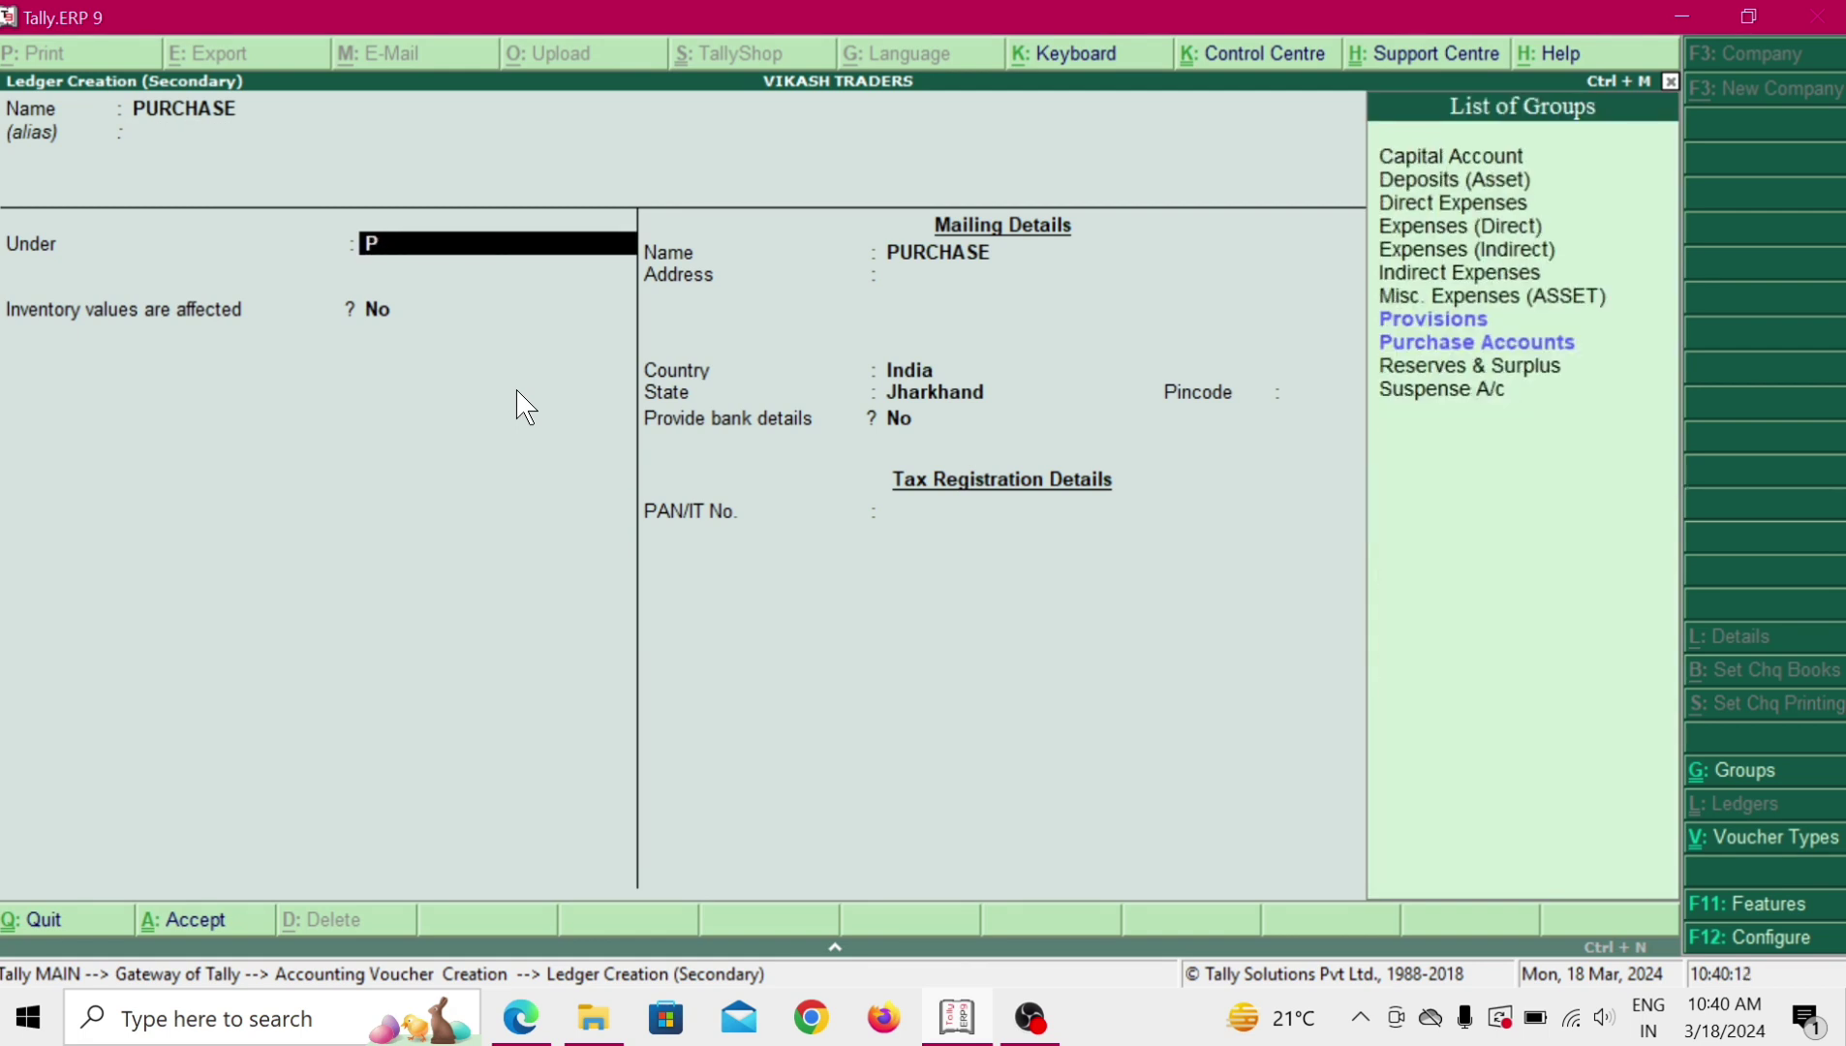
key("Return")
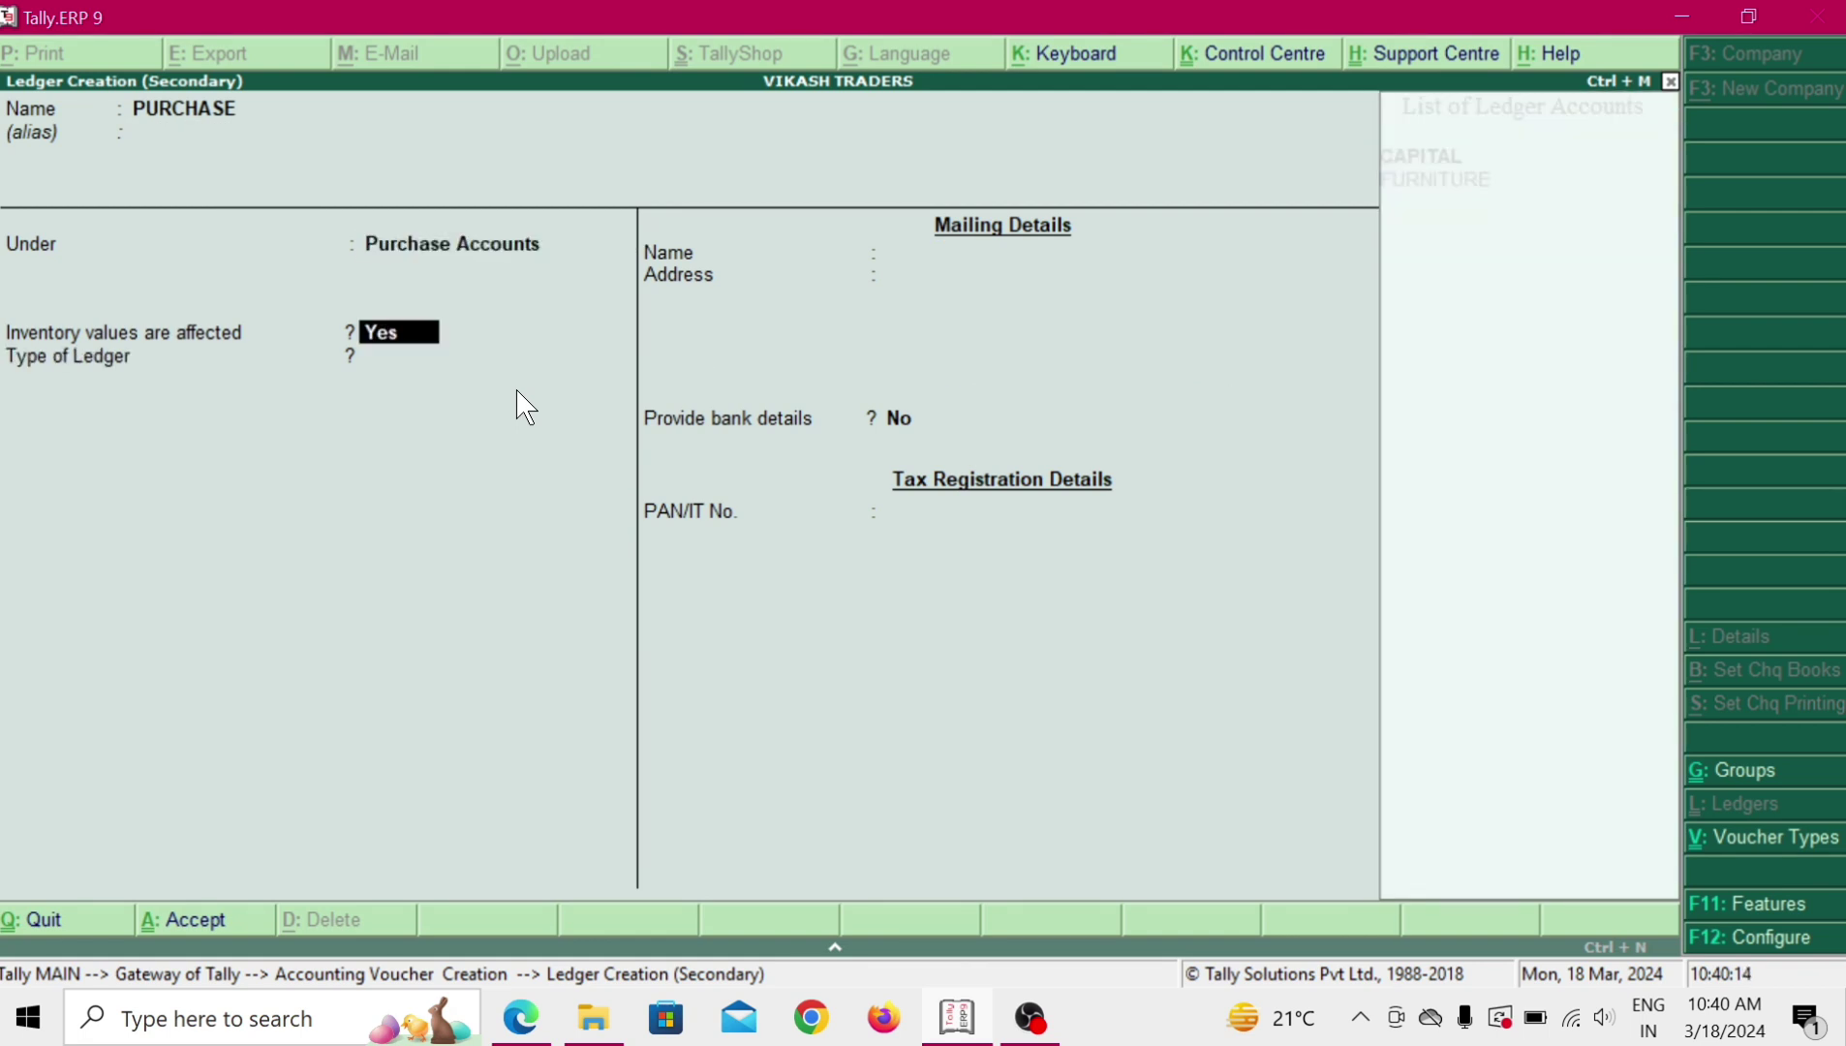
key("ctrl+a")
key("Escape")
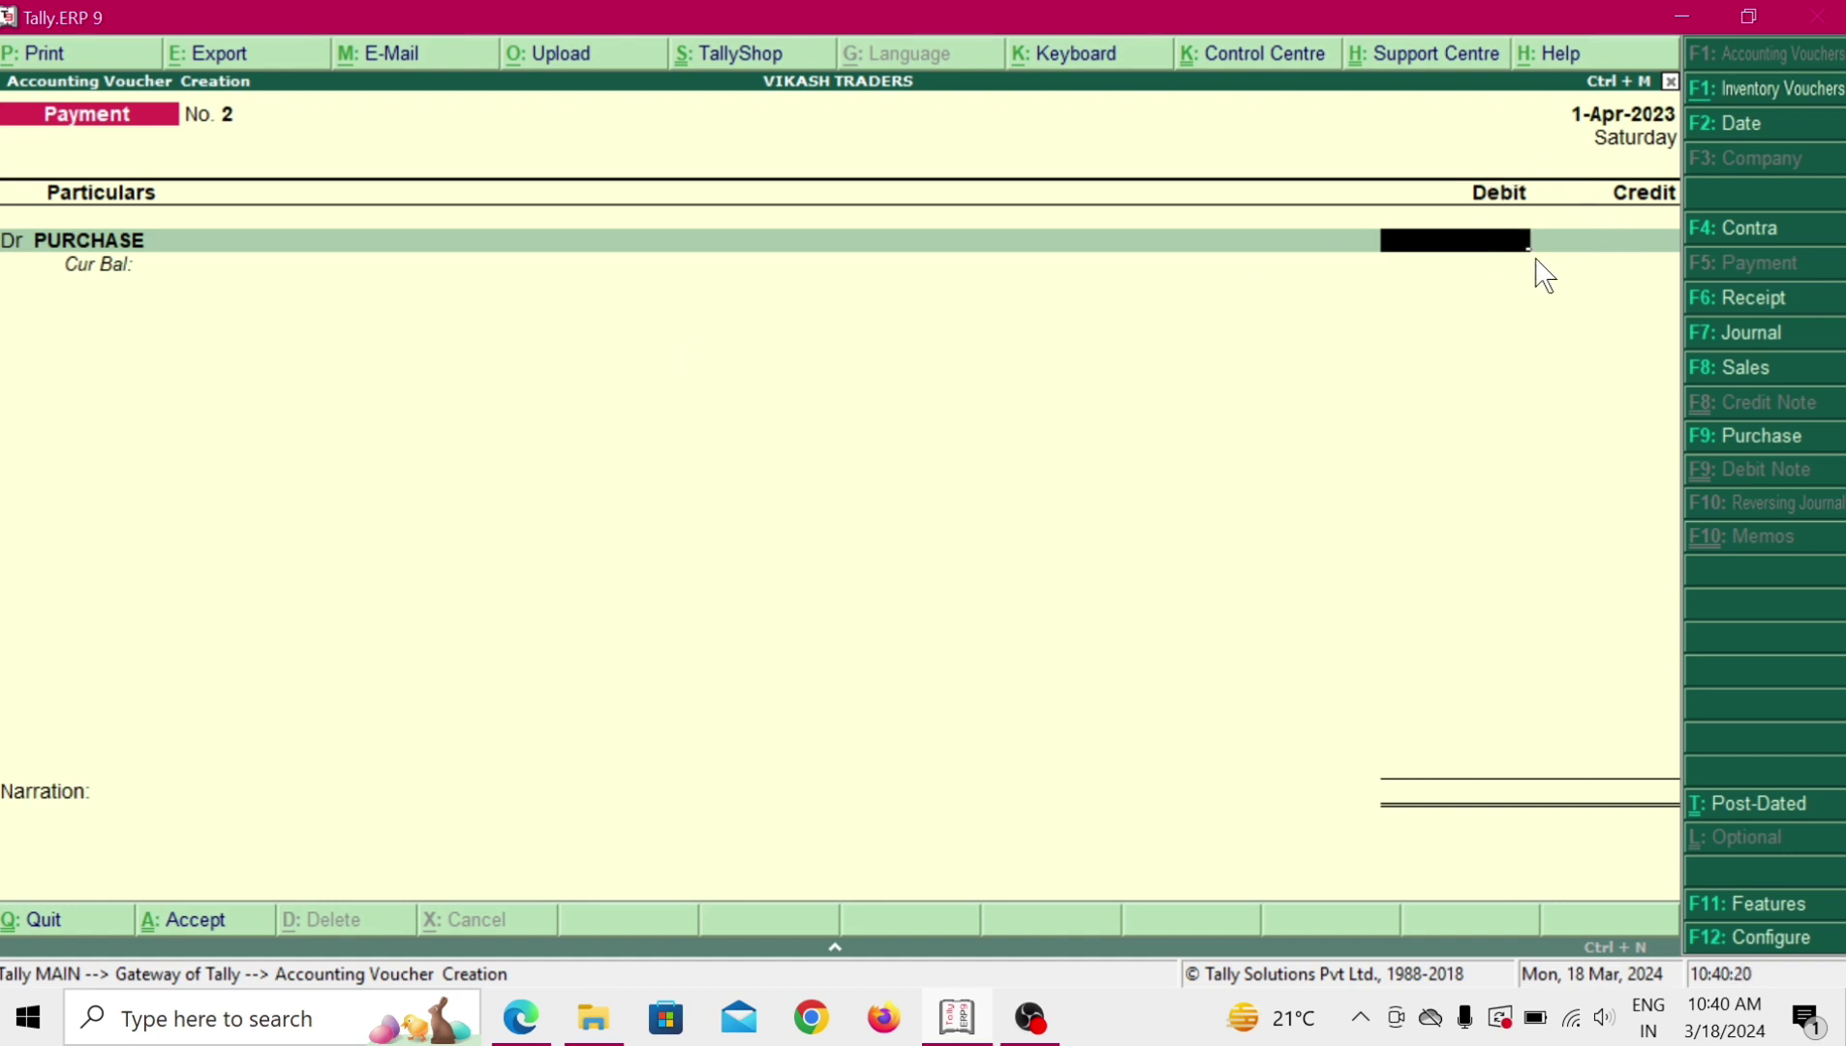
Debit PURCHASE with 4000, credit Cash with the same amount, and save the payment voucher without a narration.
type("4,")
type("000")
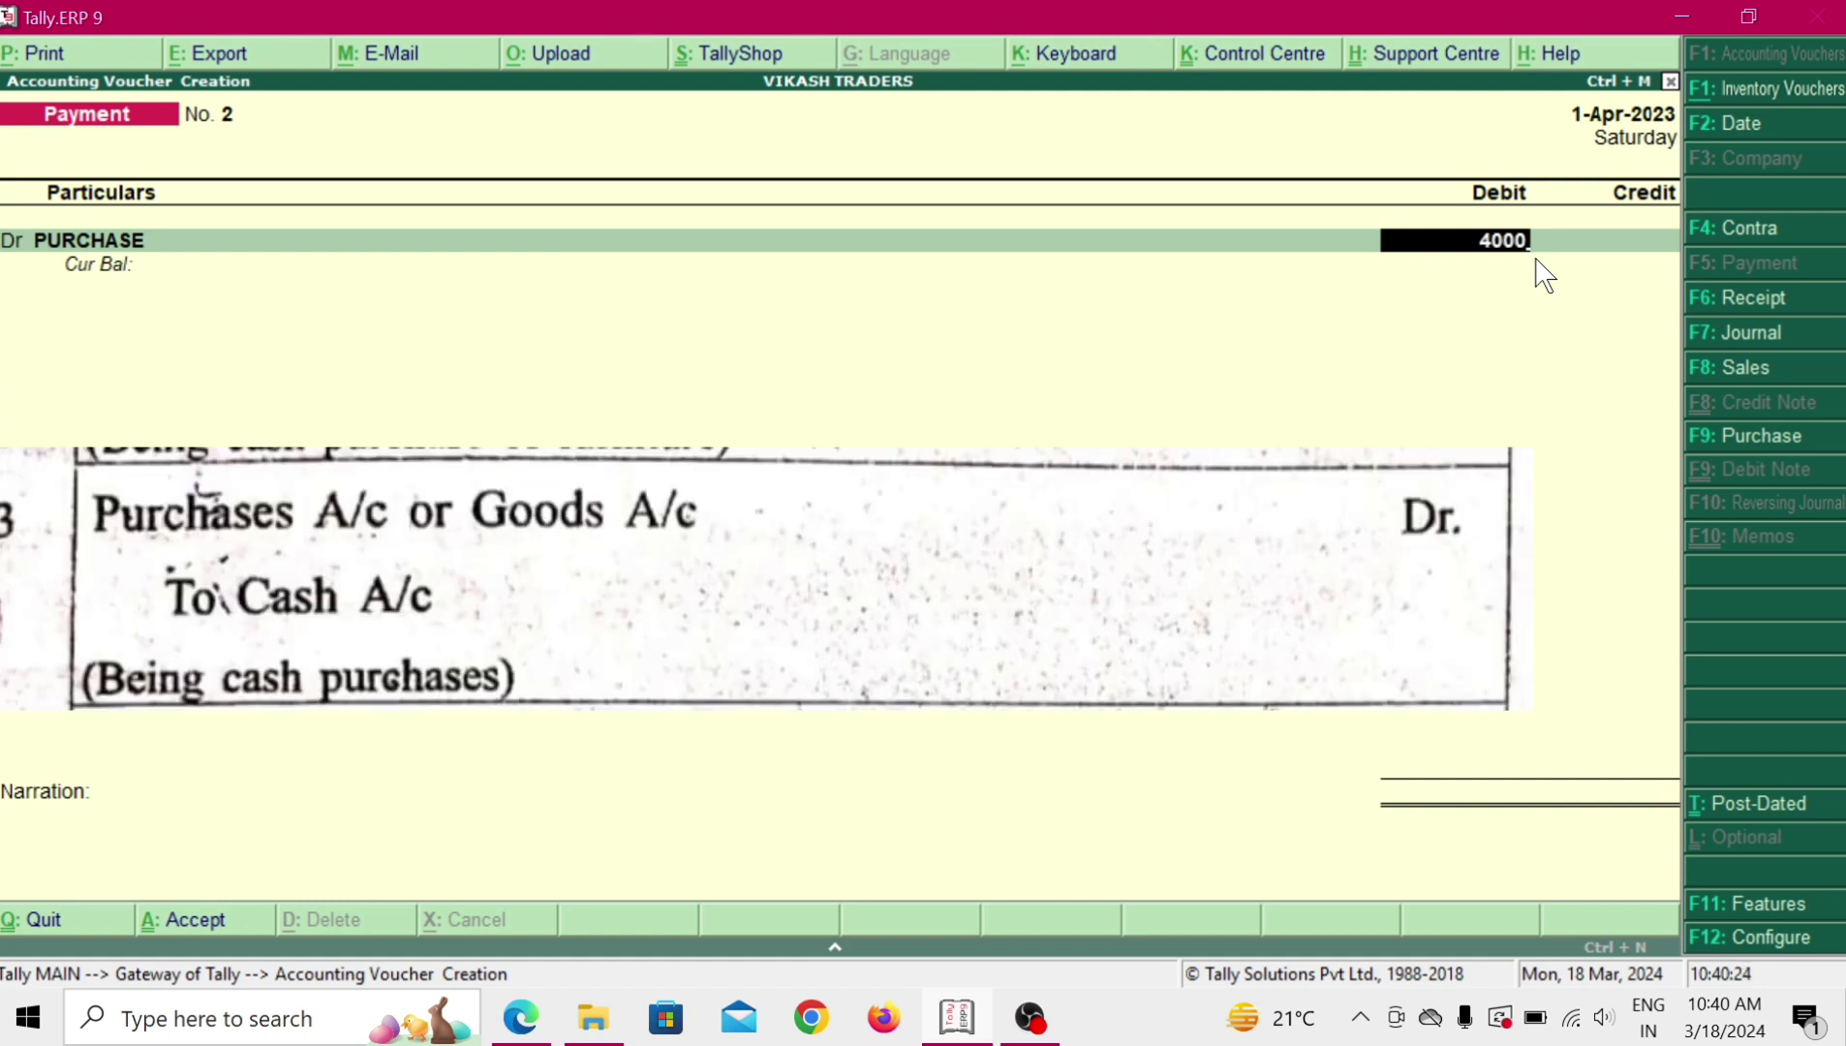
key("Return")
key("Return")
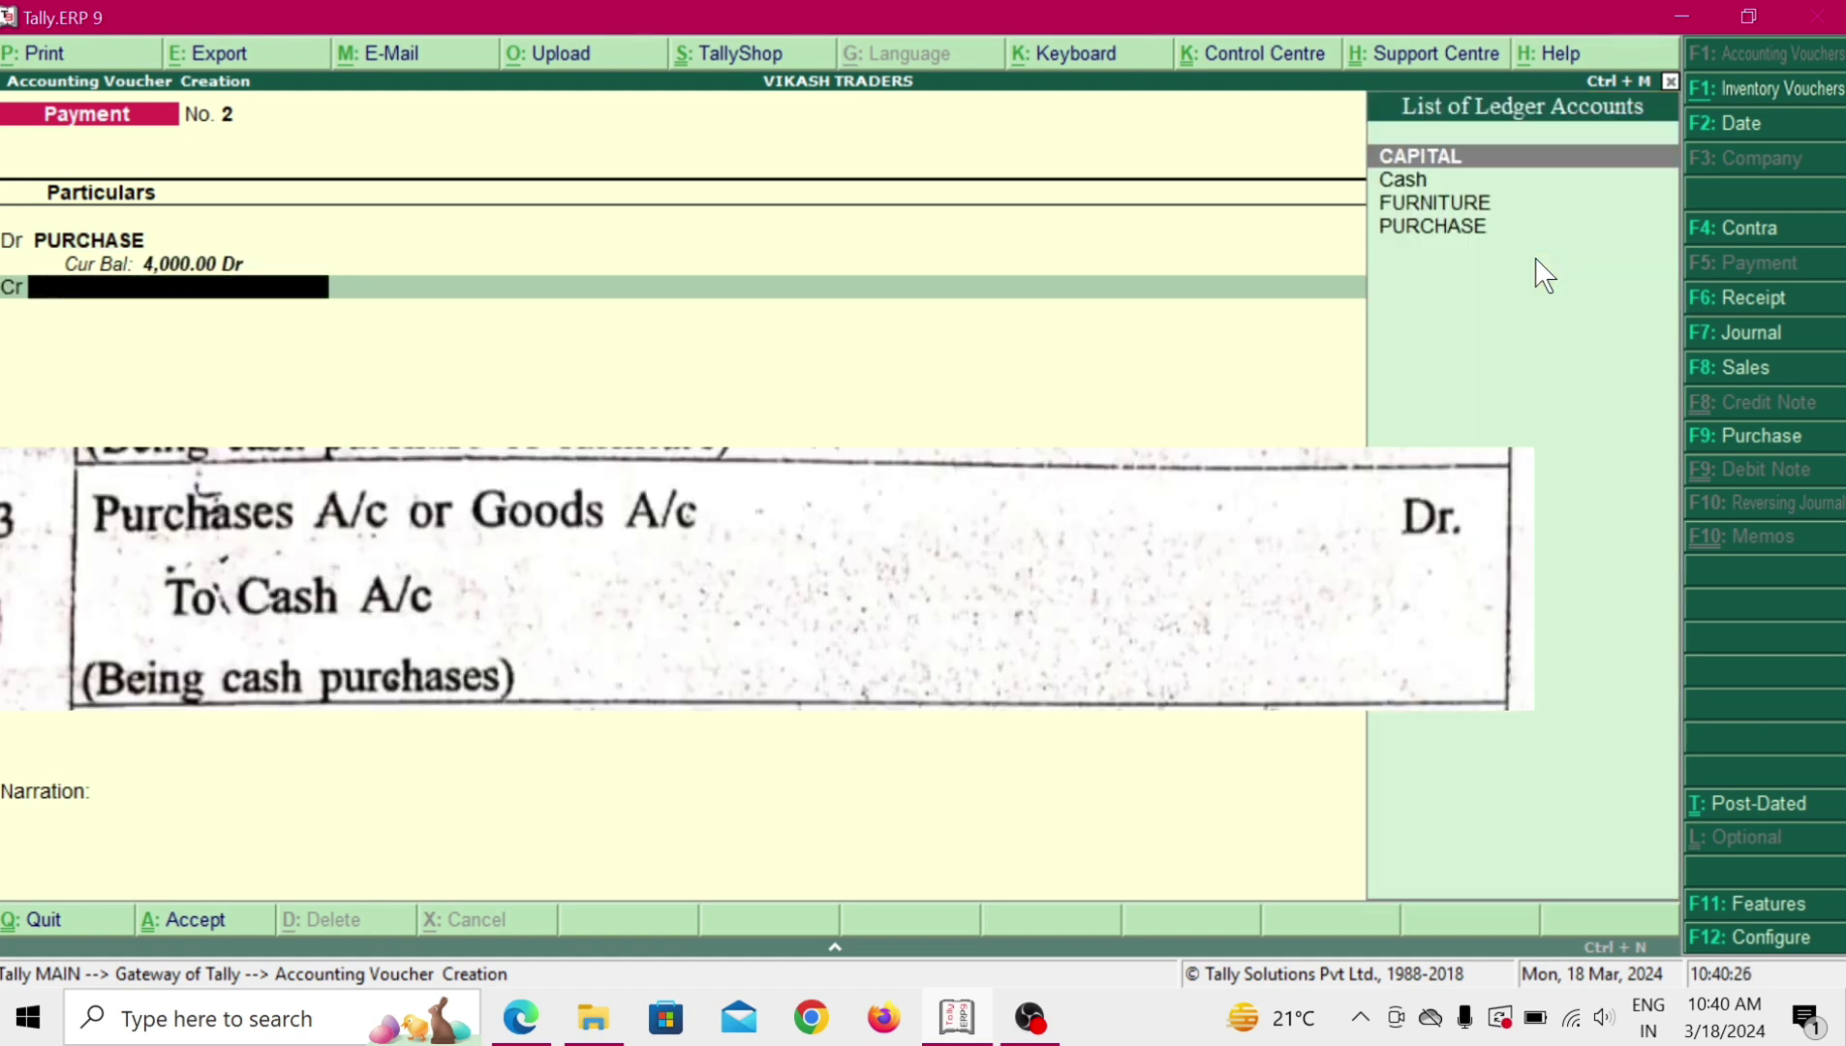
key("Down")
key("Return")
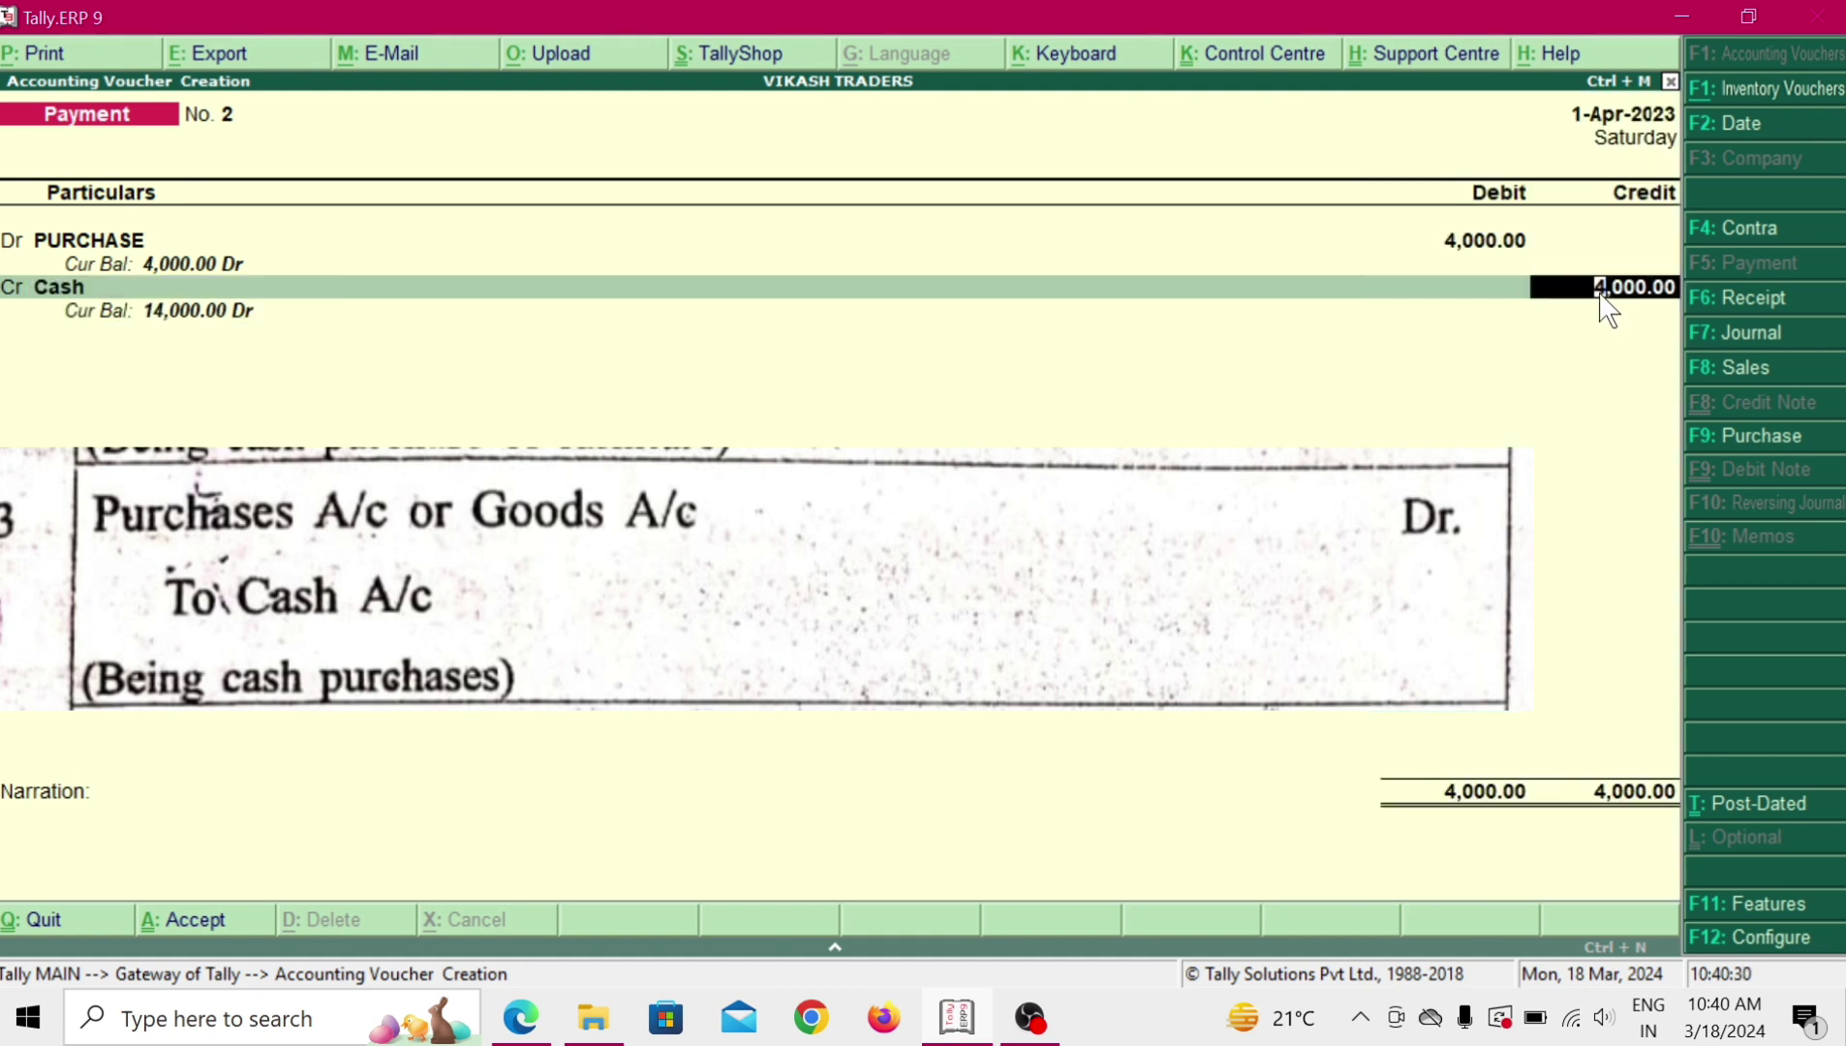
key("Return")
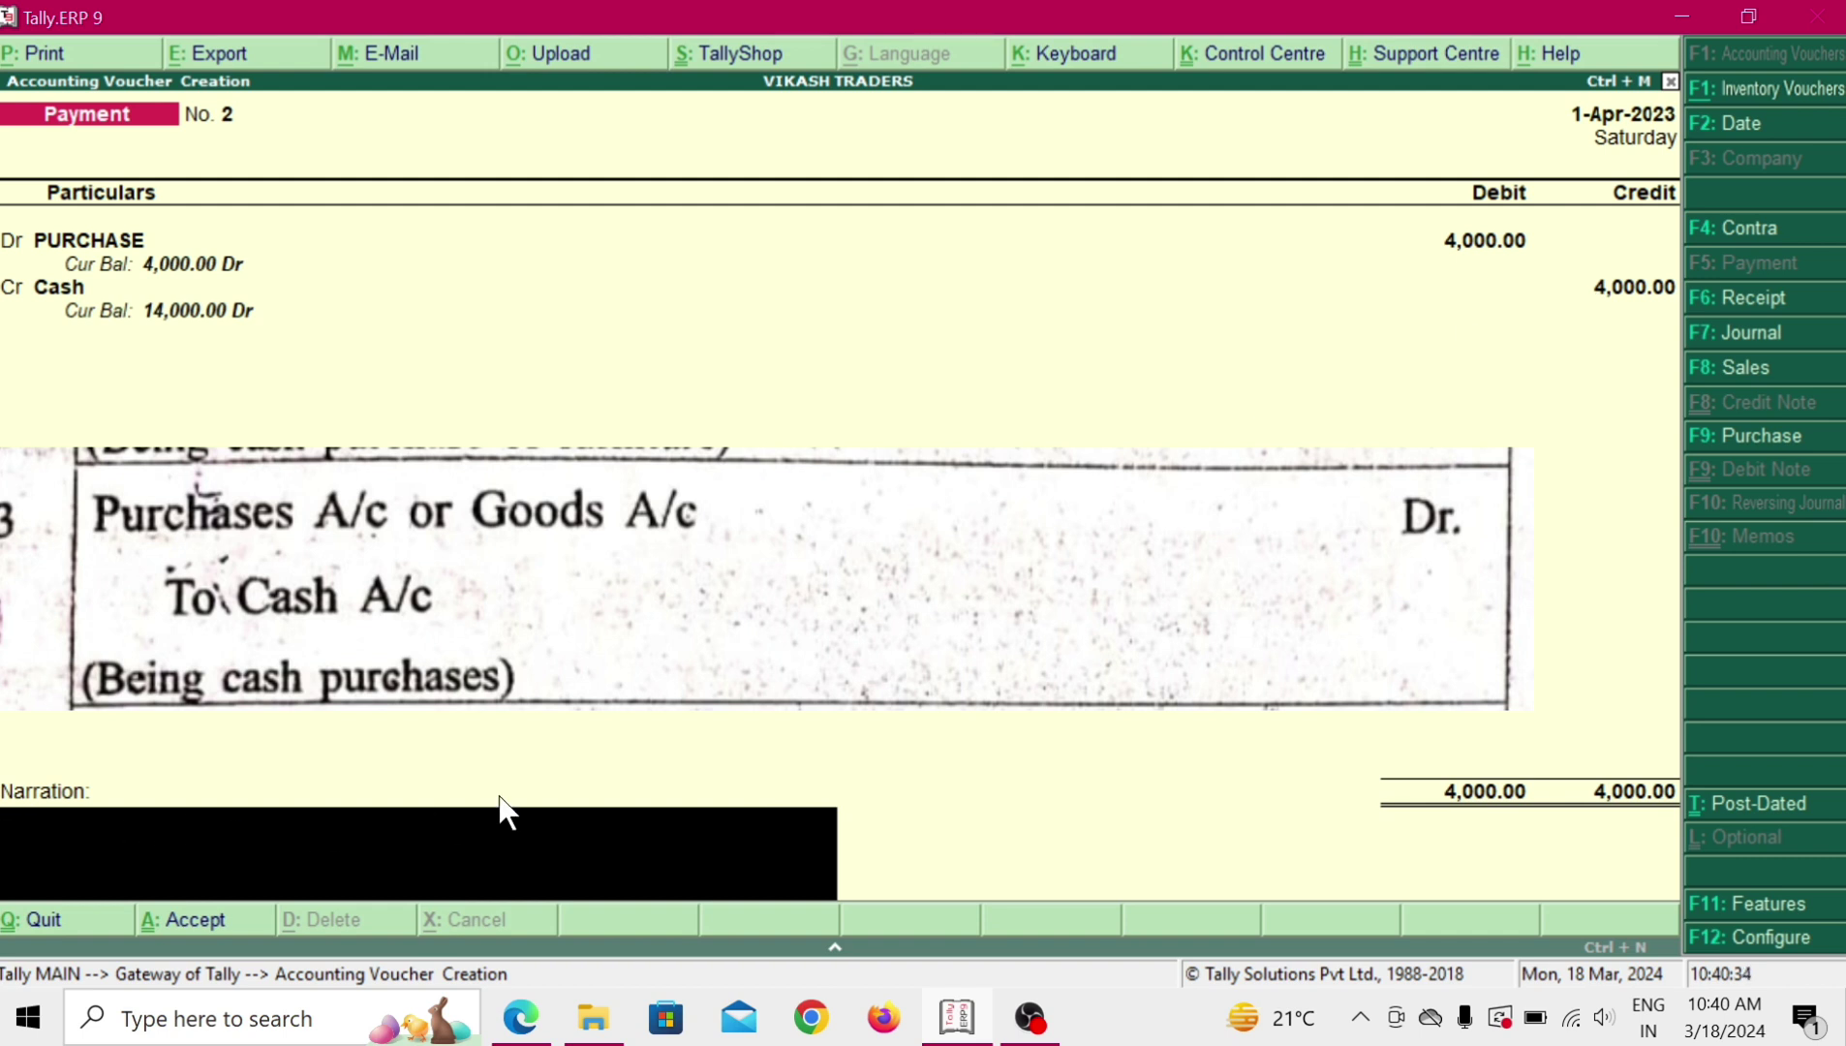
key("Return")
key("Return")
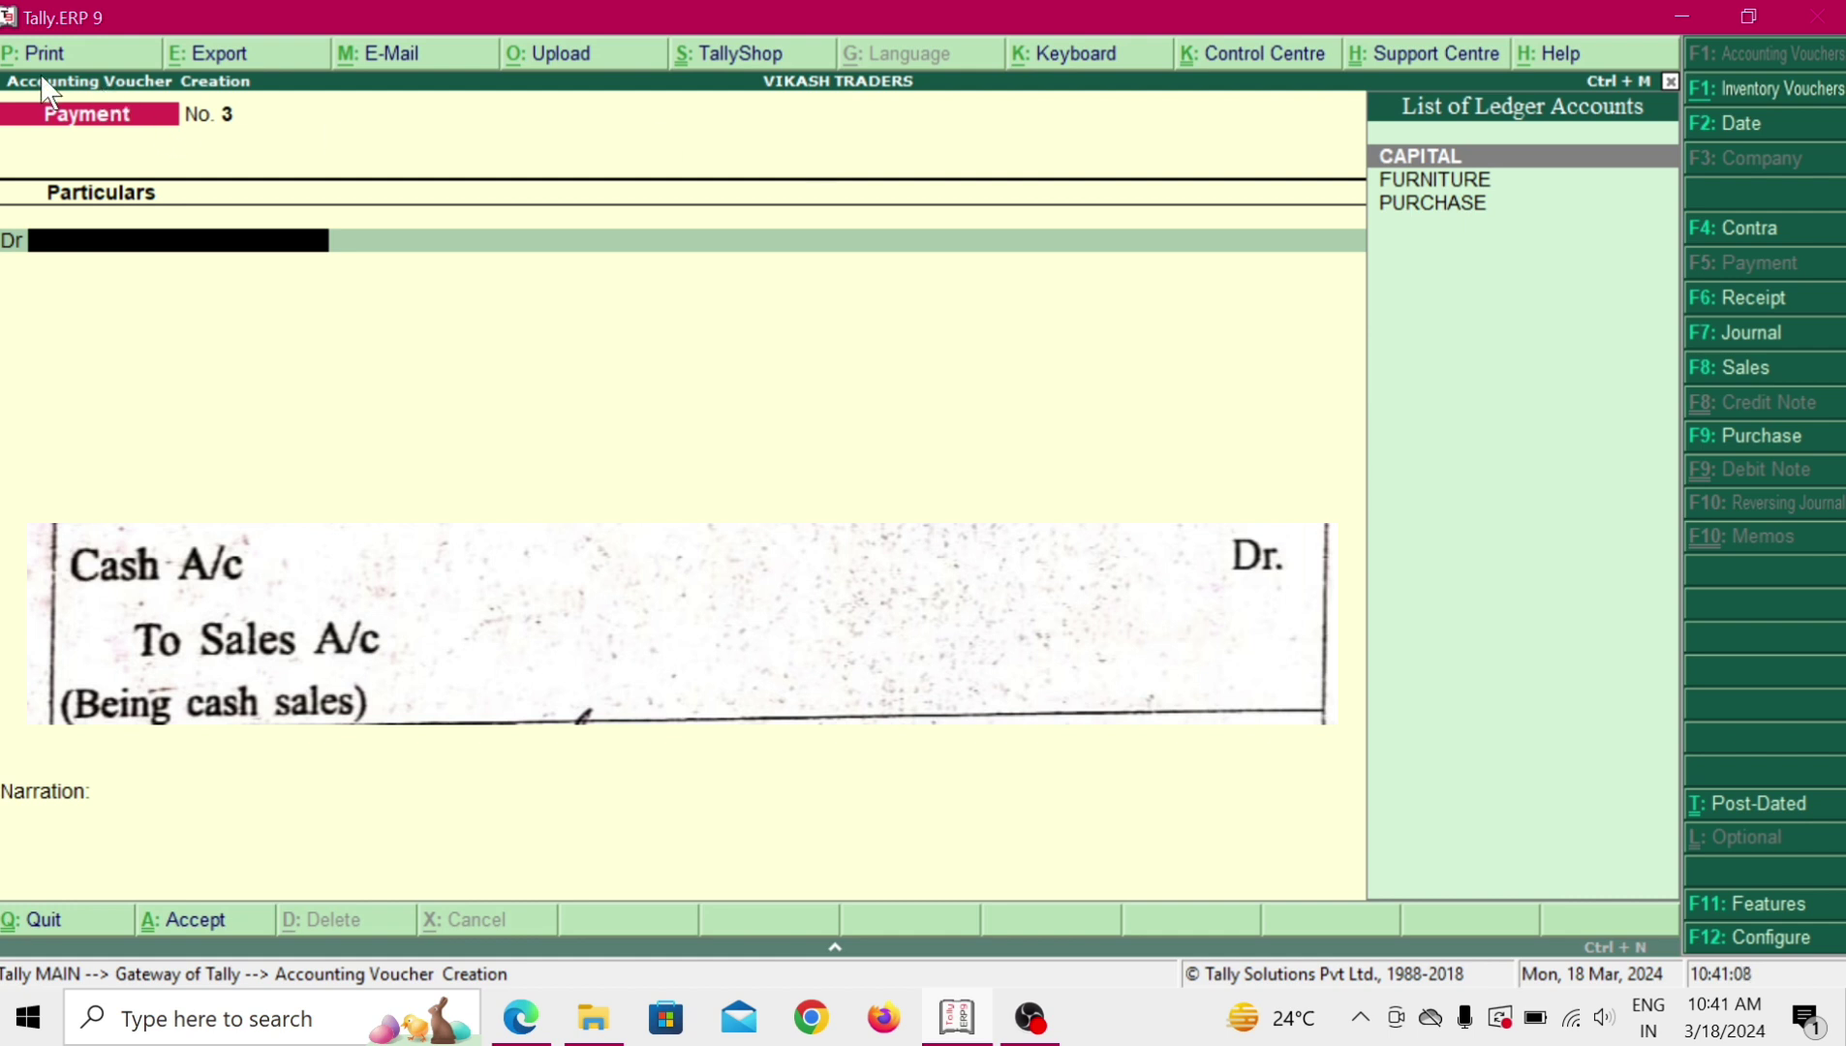
Start a receipt voucher and create a ledger named SALES under Sales Accounts for its credit entry.
left_click(1751, 298)
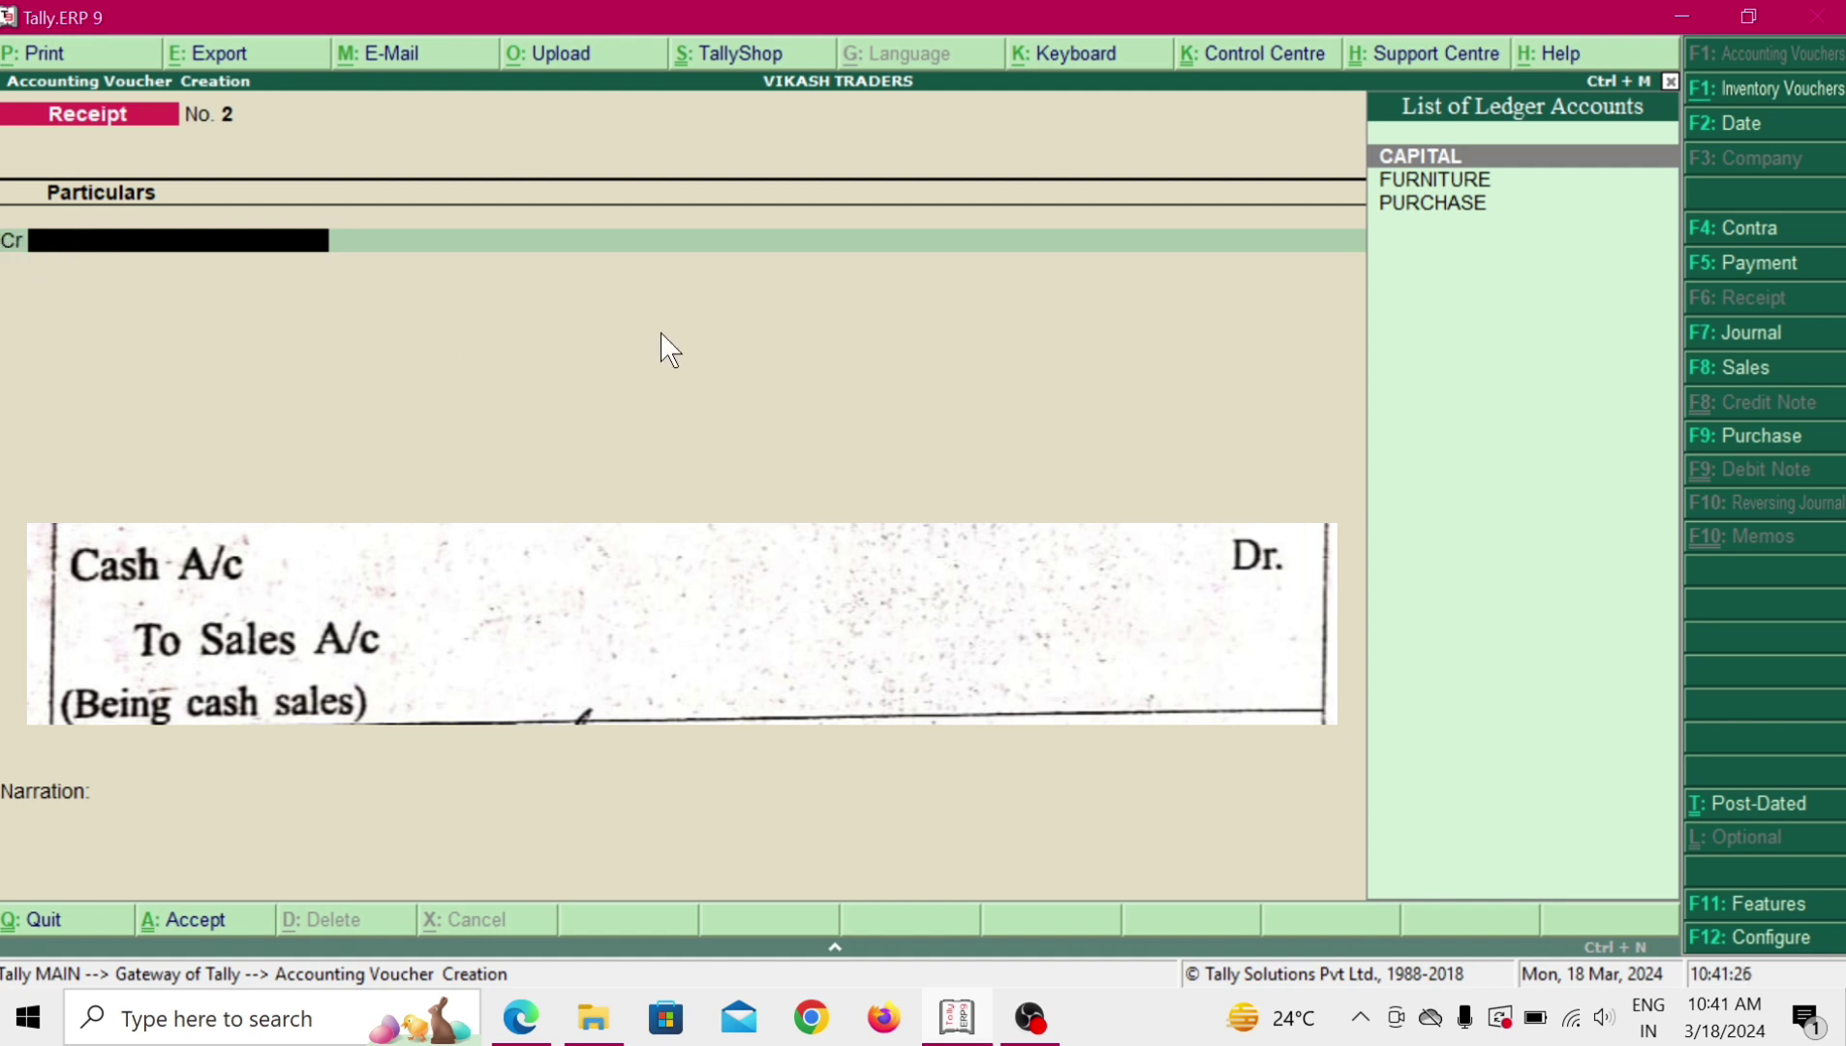
key("alt+c")
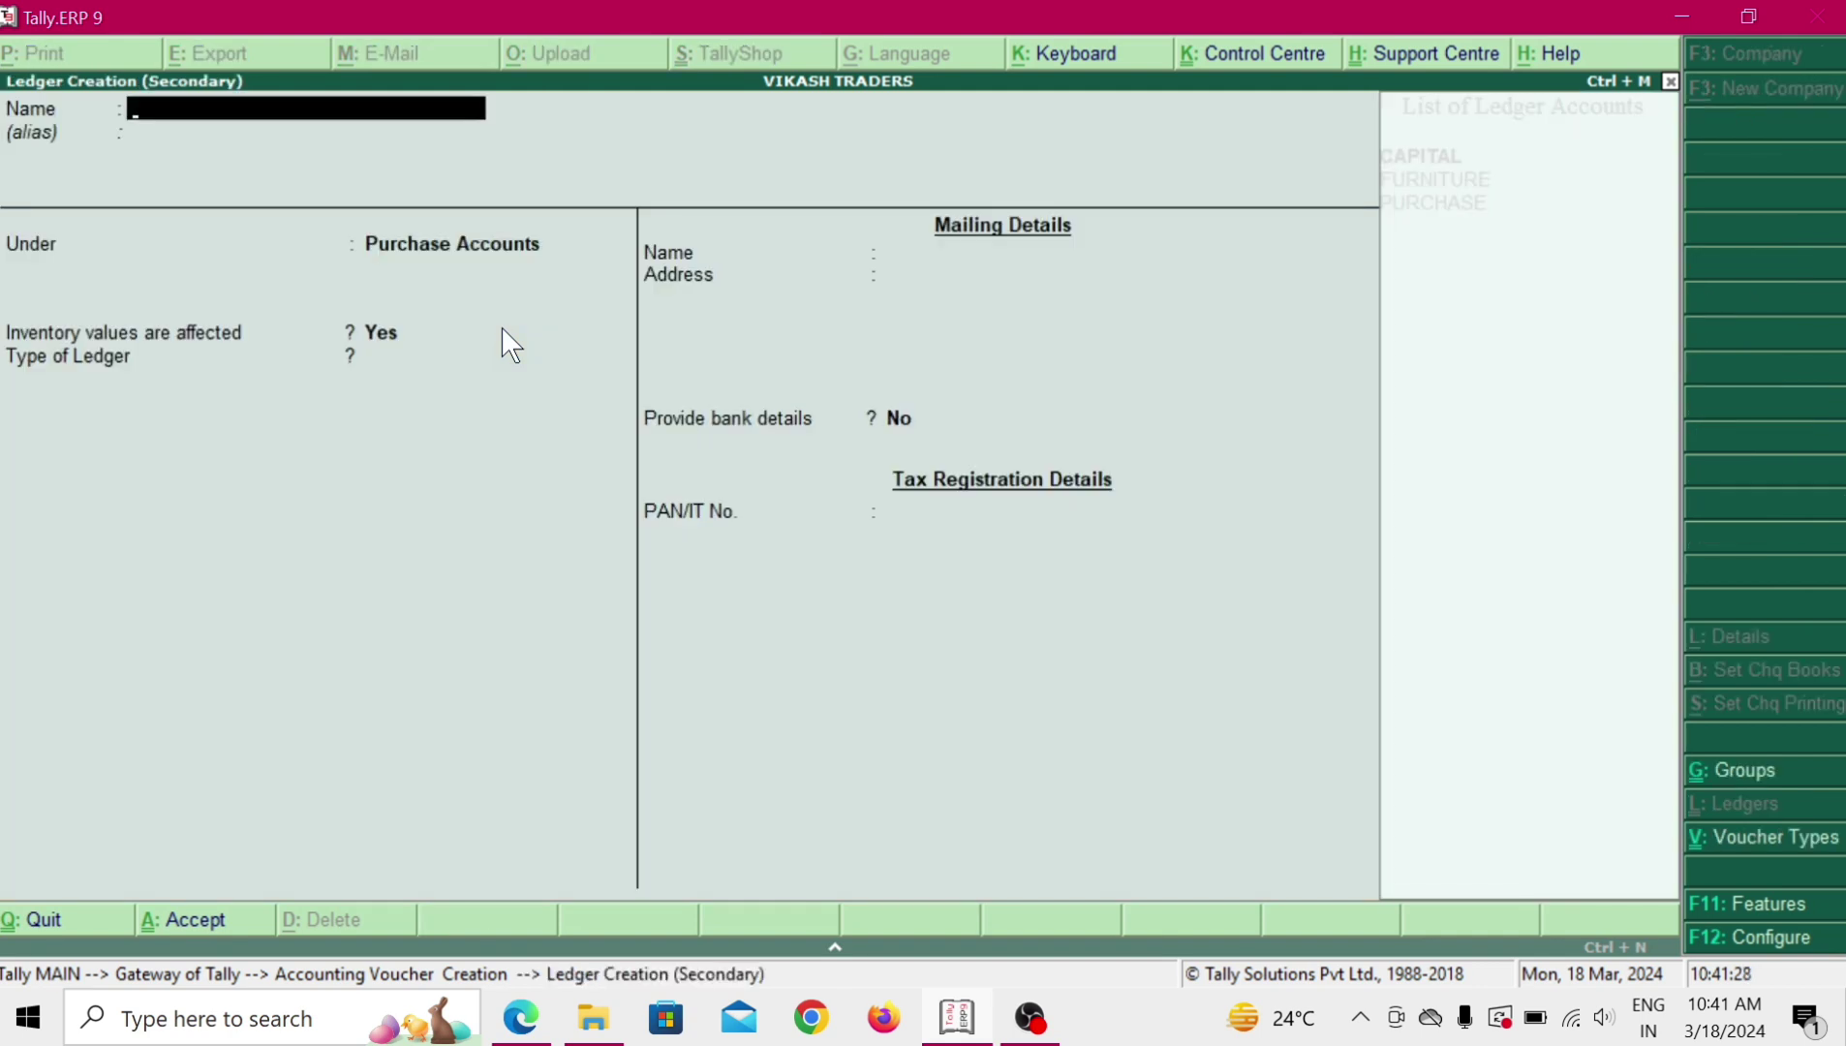
type("SALES")
key("Return")
key("Return")
type("SA")
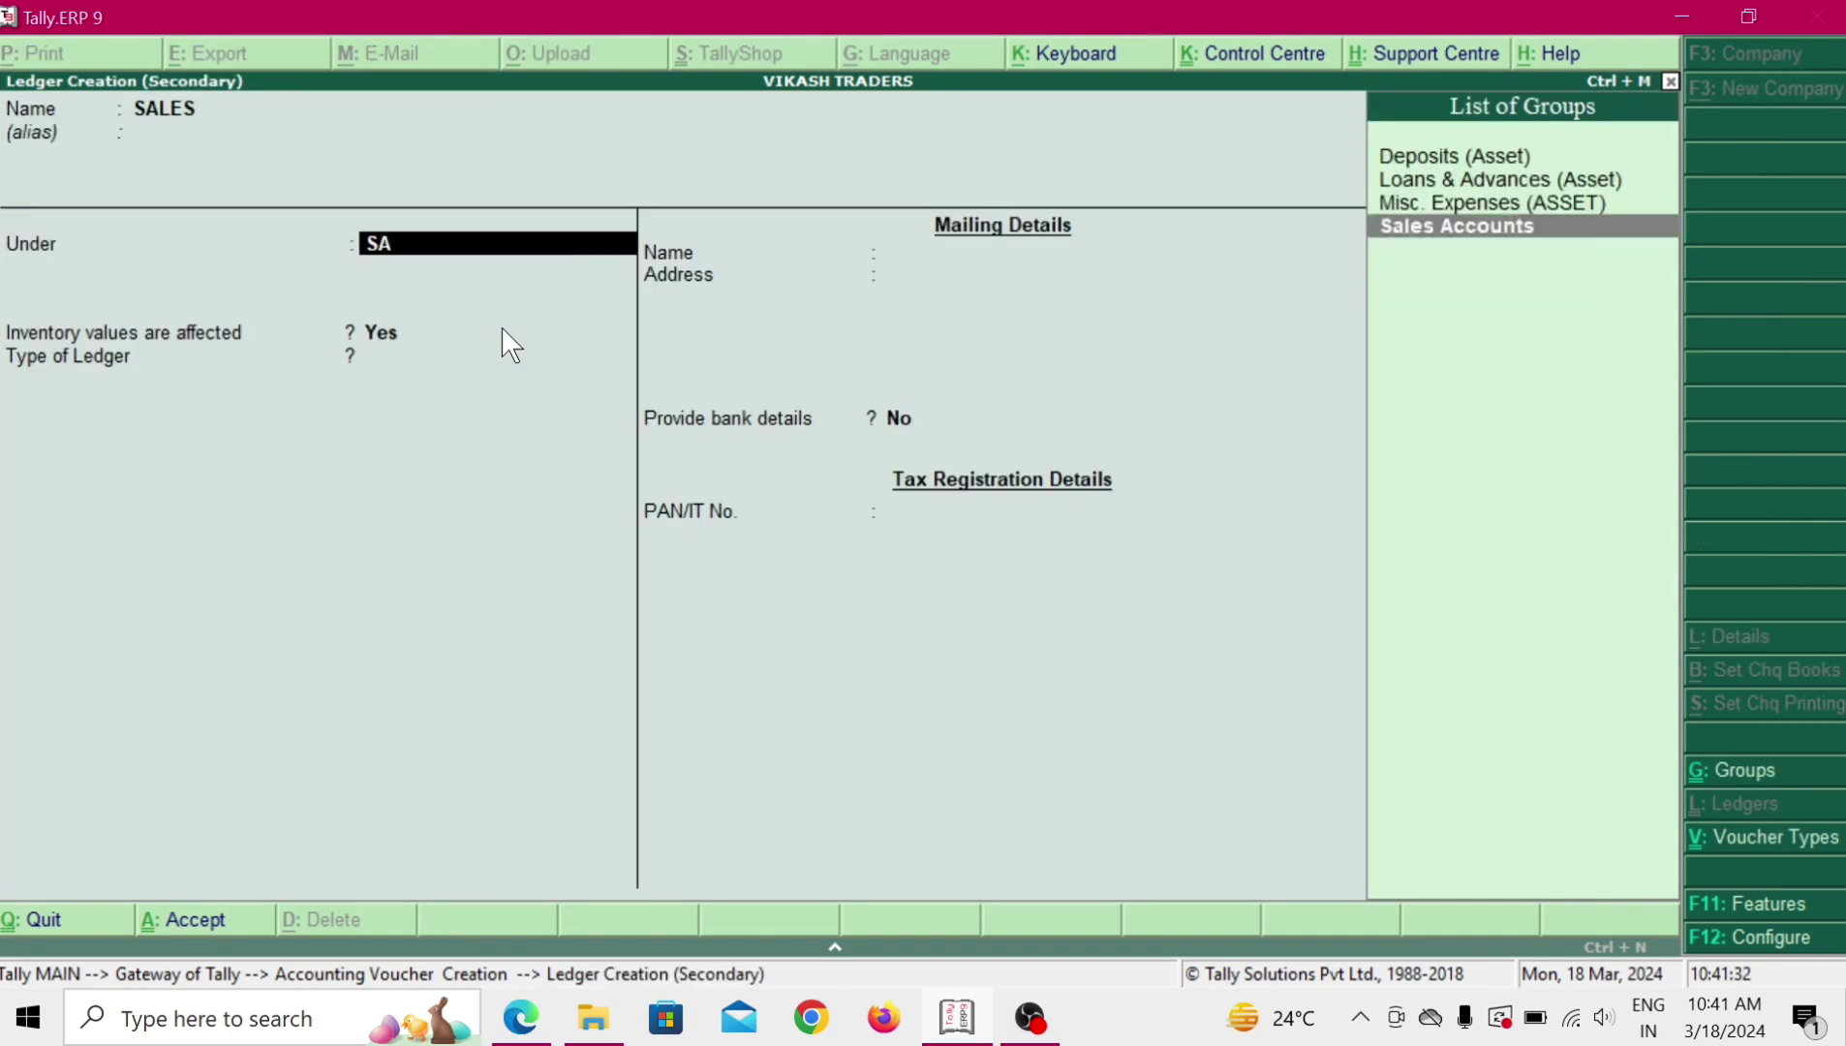
key("Return")
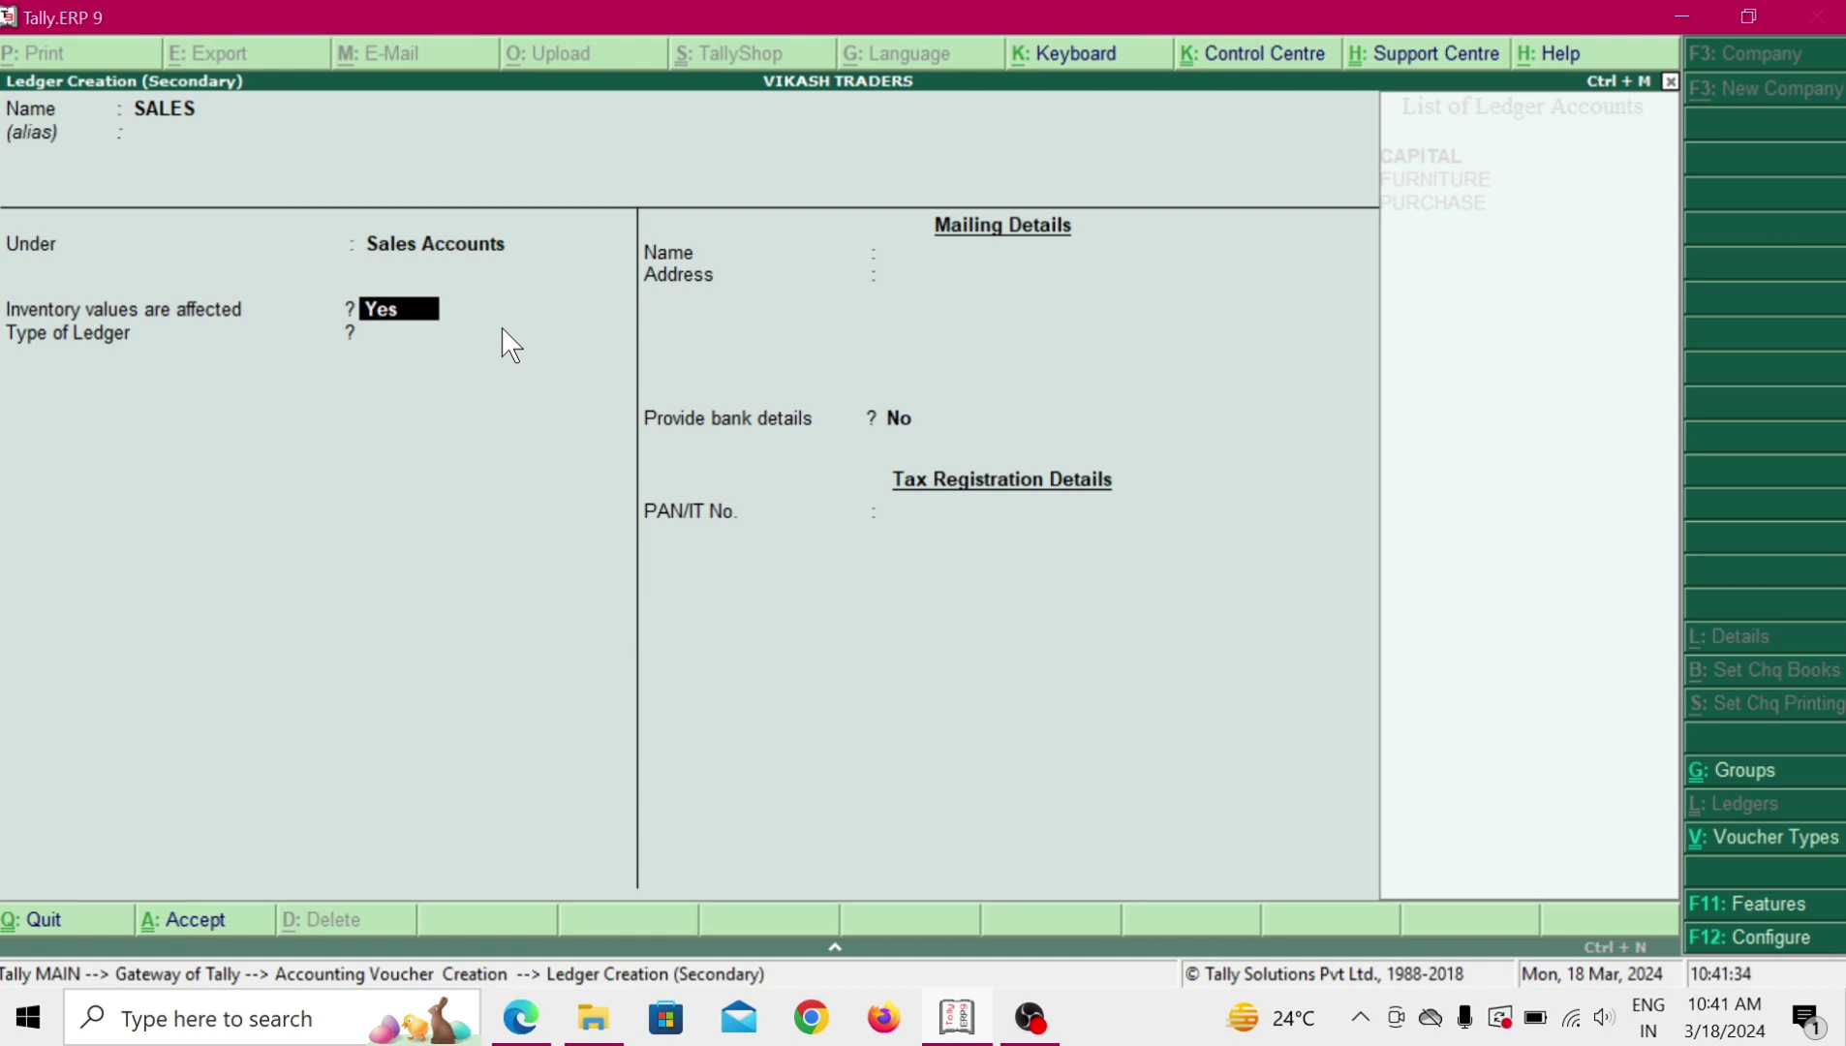
key("ctrl+a")
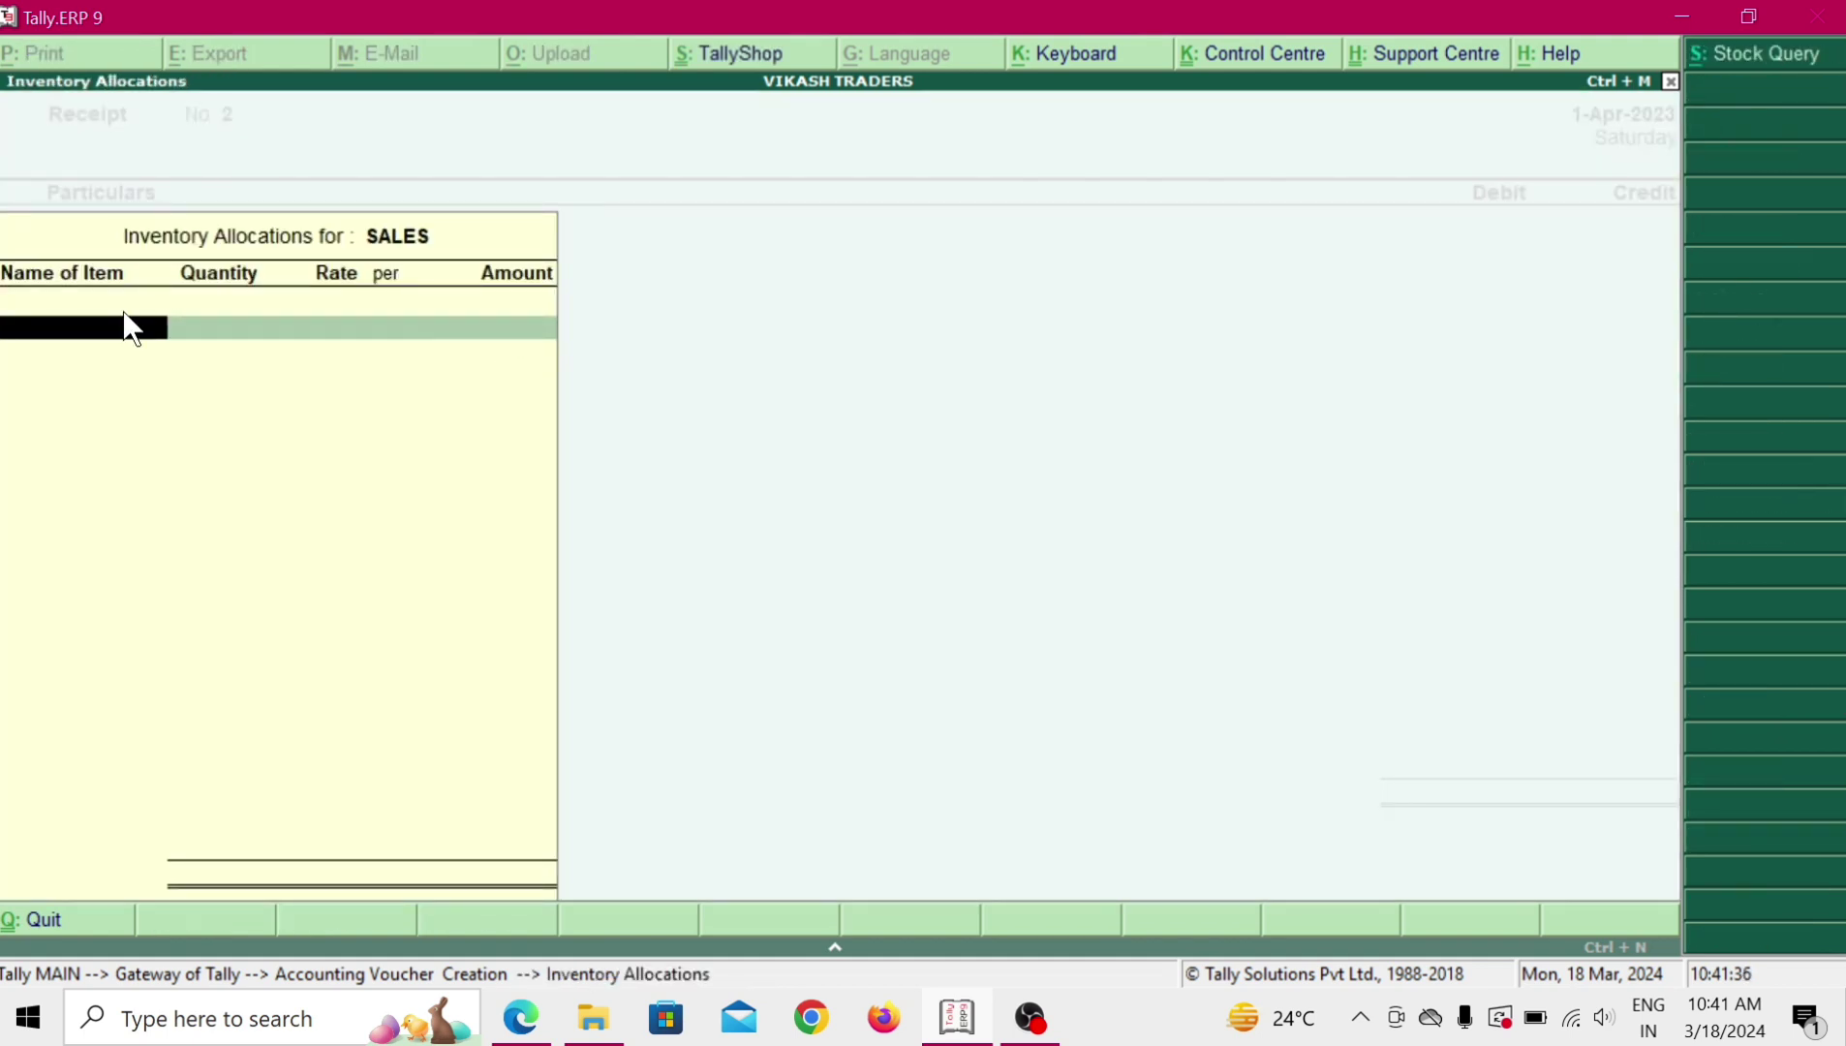
Skip the inventory allocation, credit SALES with 2000, debit Cash with the same amount, and save the receipt voucher without a narration.
key("Escape")
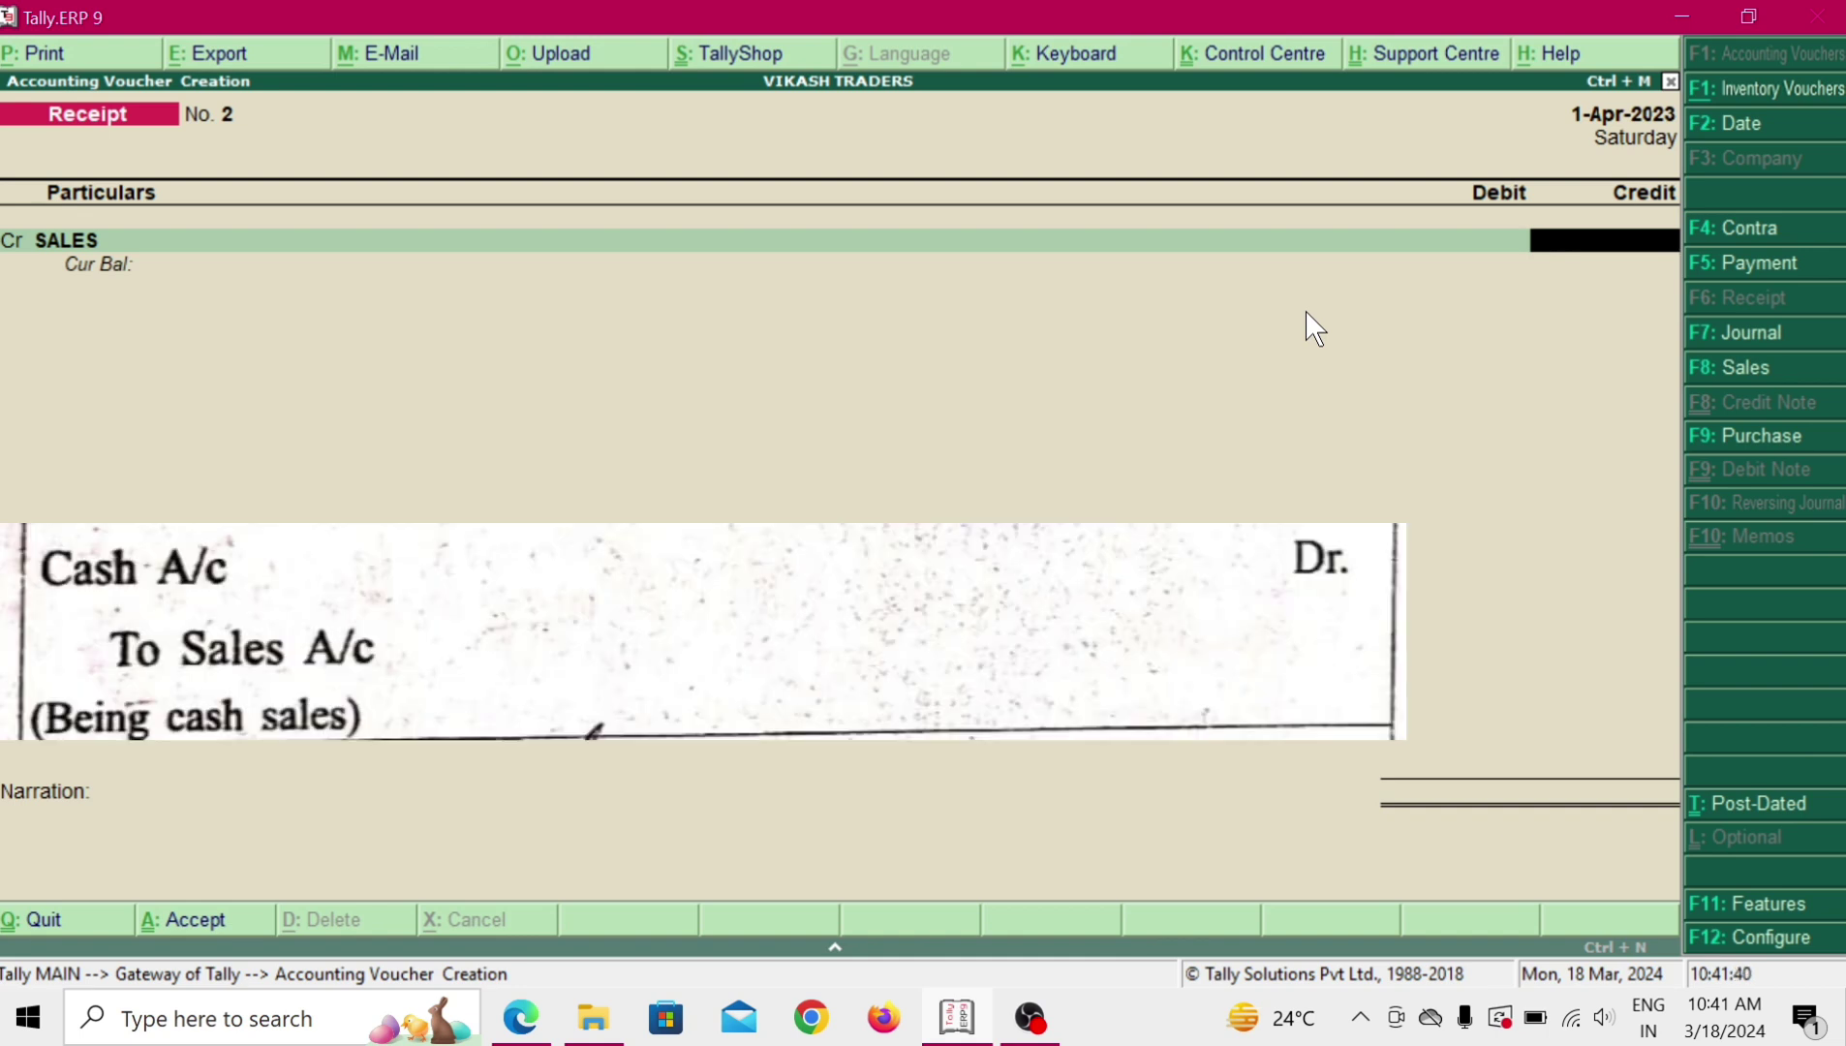
type("2000")
key("Return")
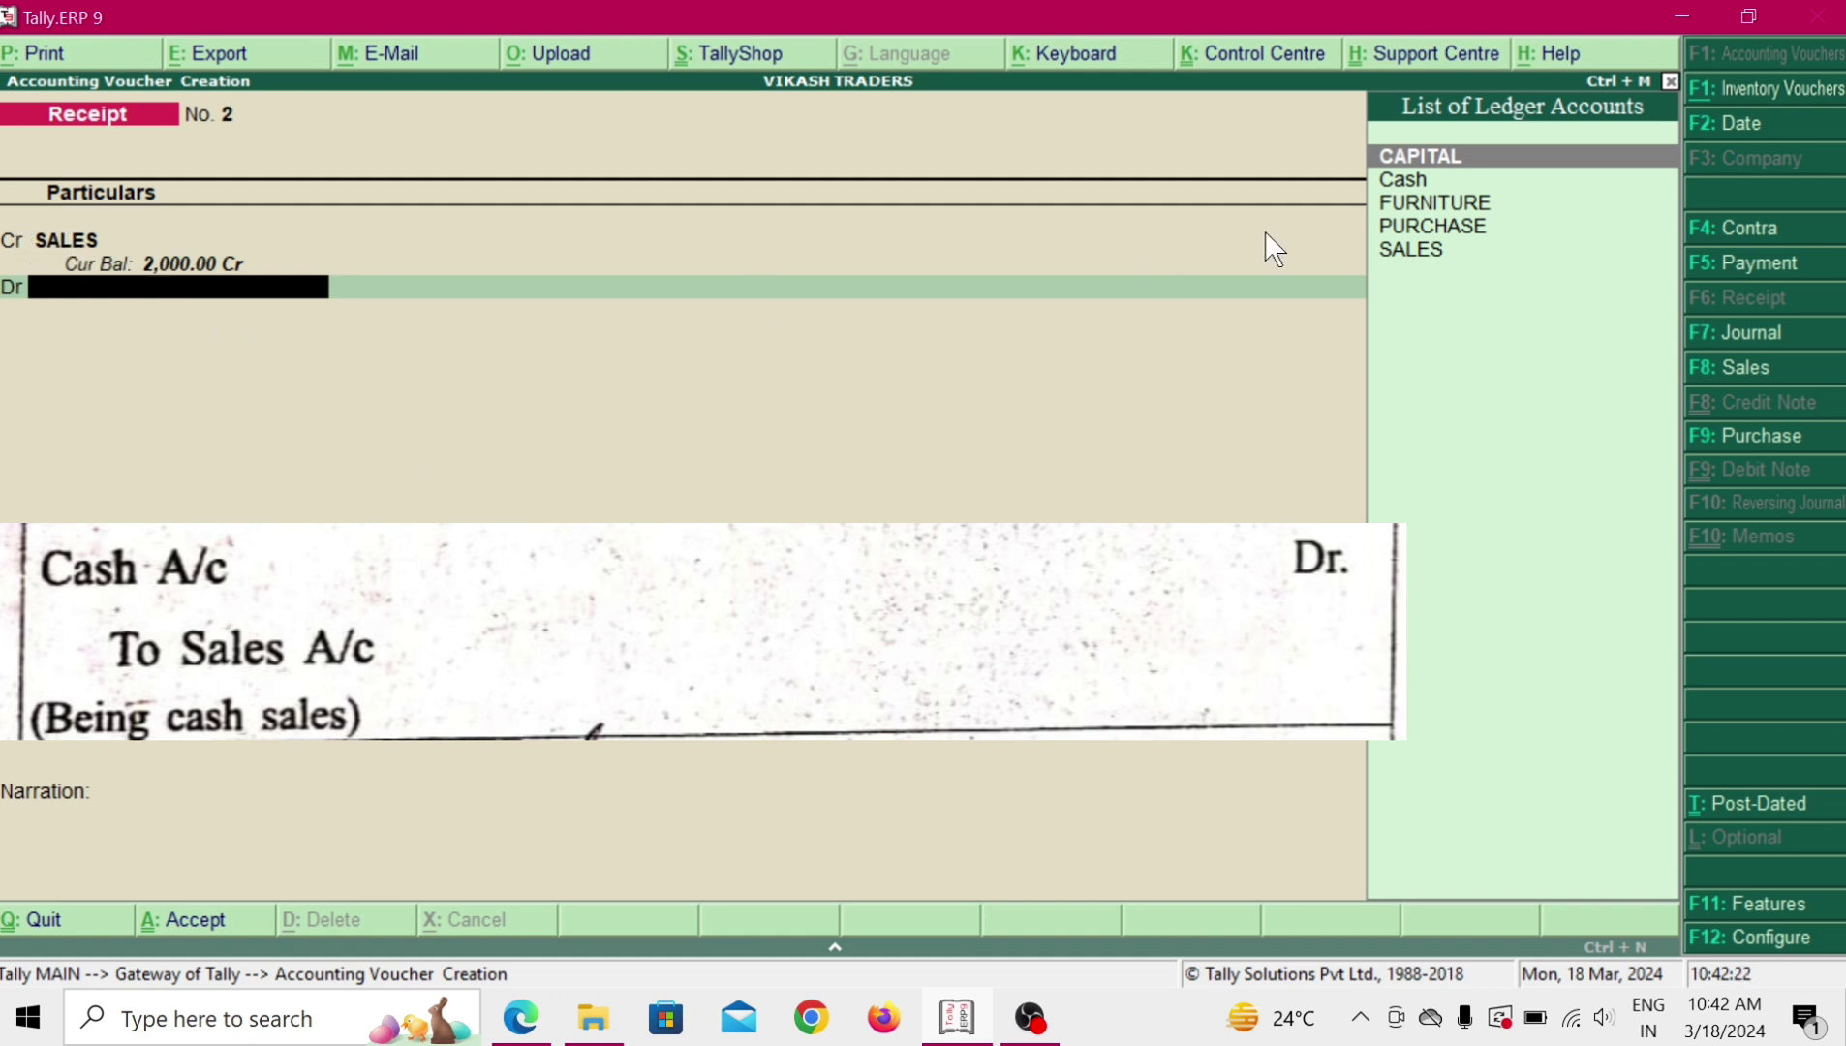
key("Down")
key("Return")
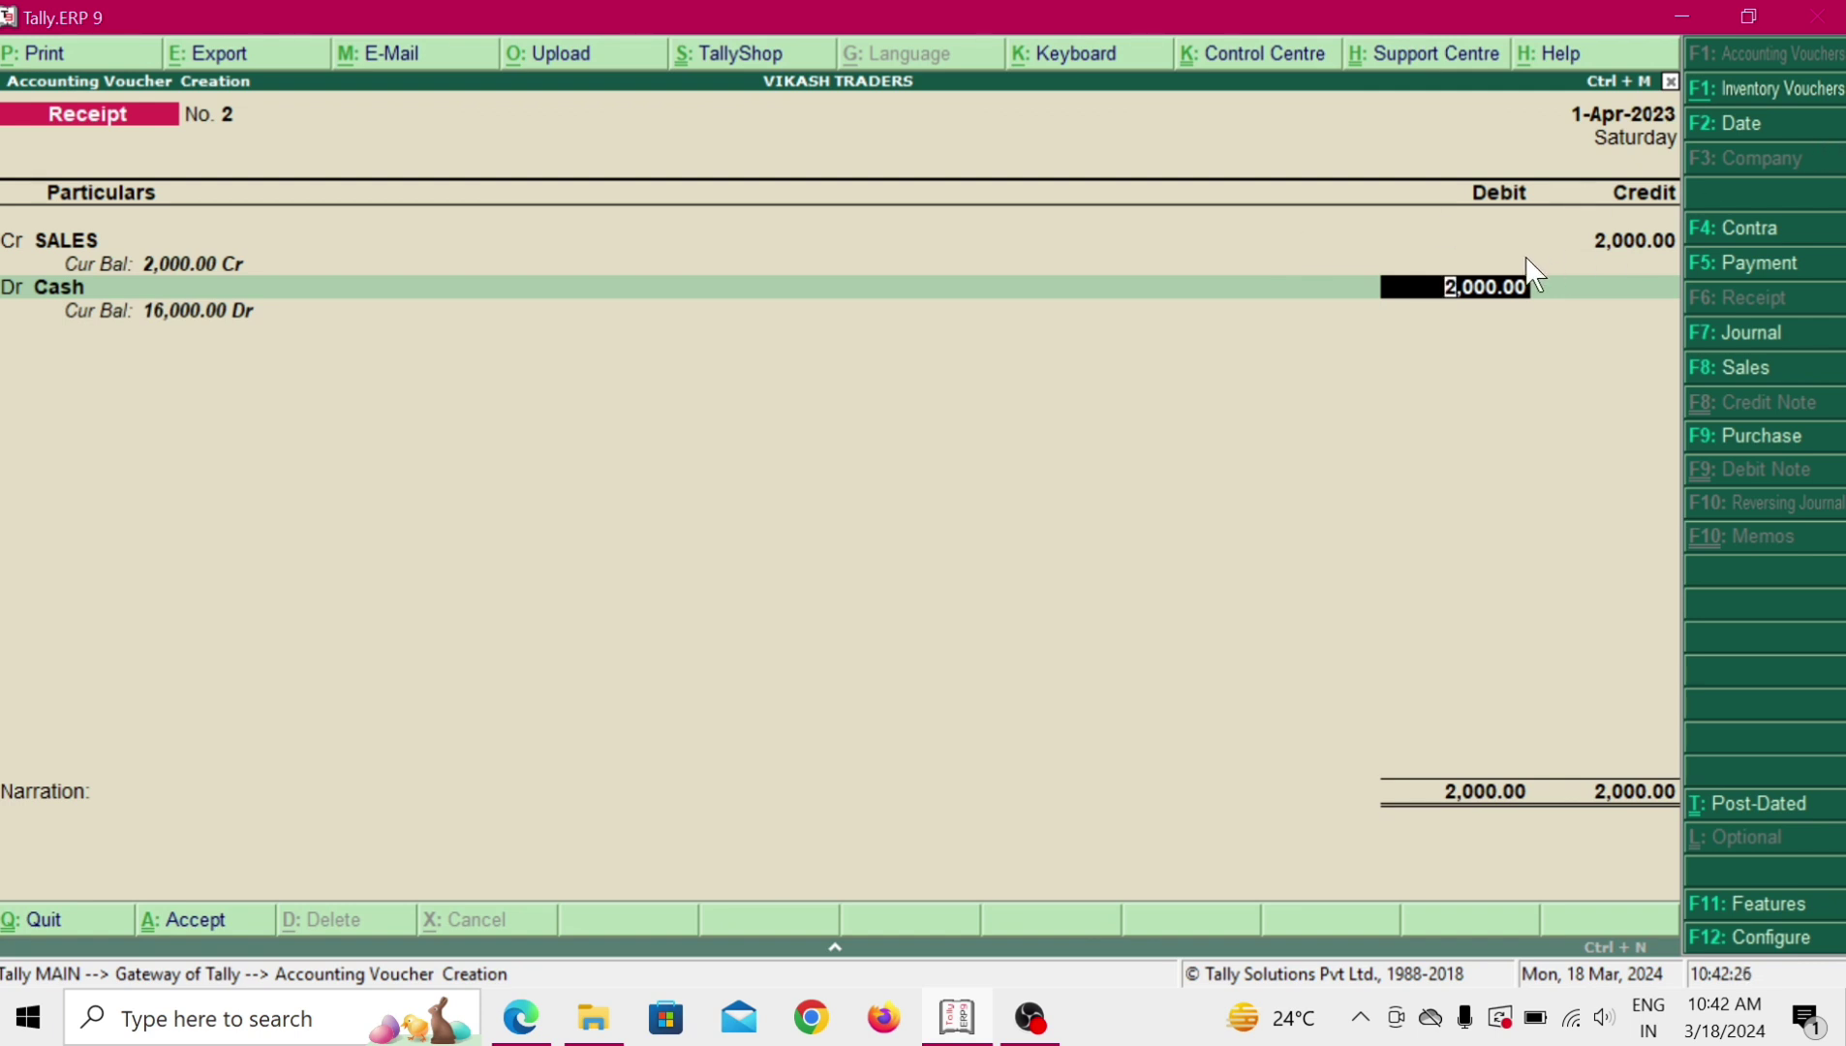
key("Return")
key("Return")
key("Return")
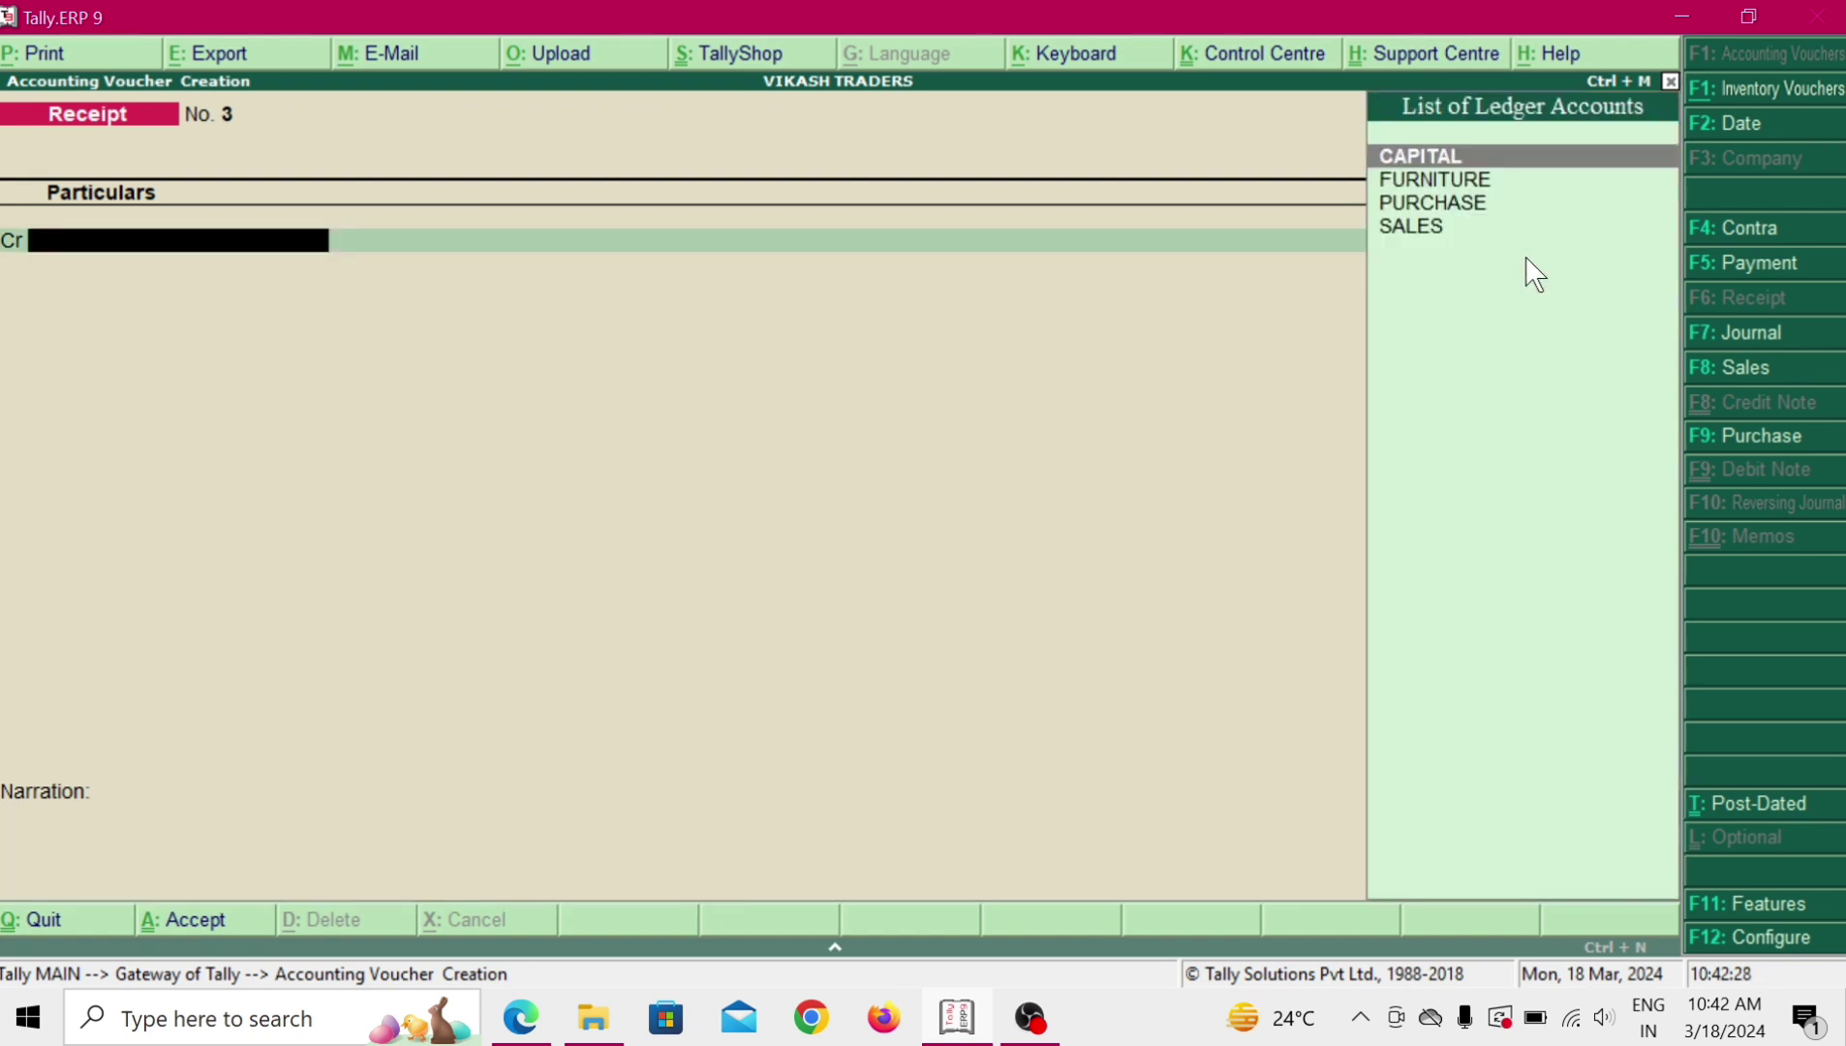